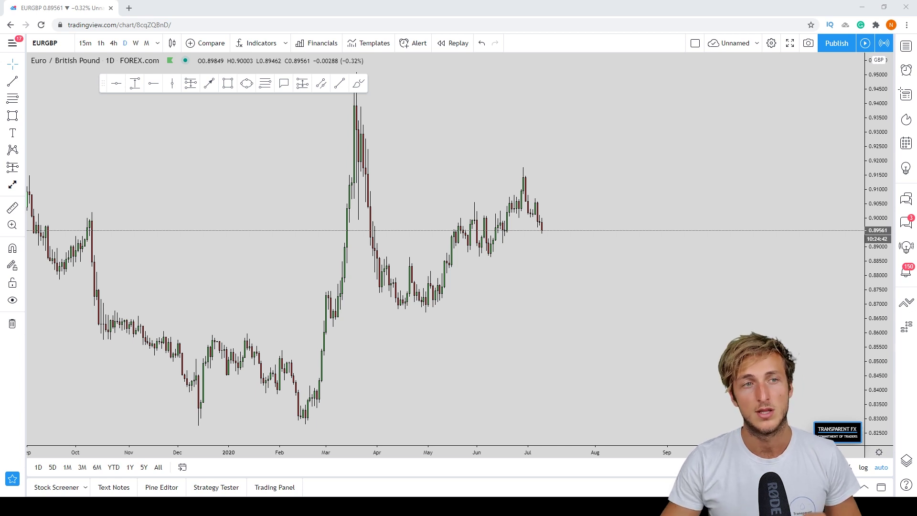
Step: Put EURGBP on monthly candles and open the Transparent FX COT positioning table
click(146, 43)
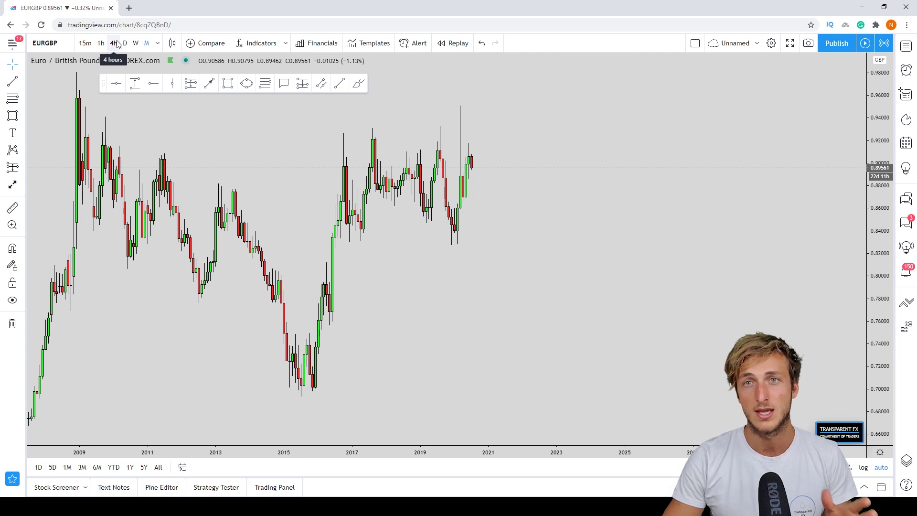
click(841, 444)
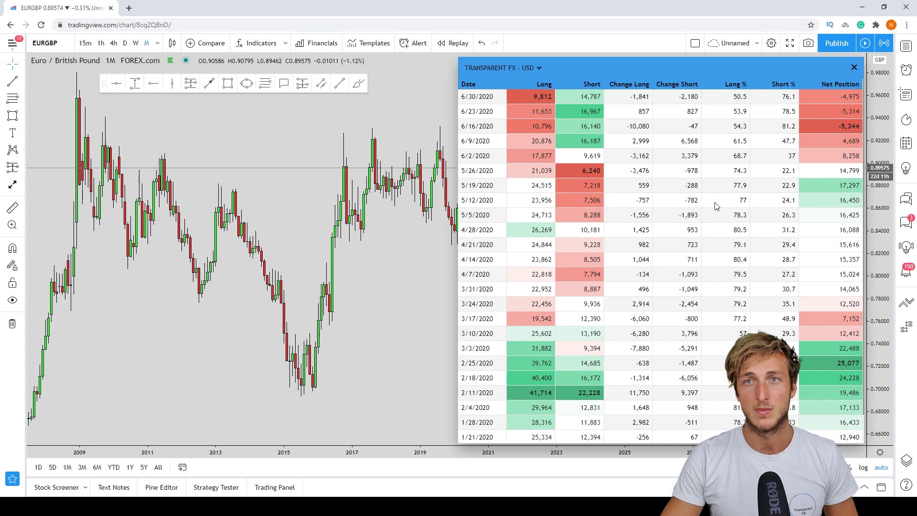
Step: Close the COT table and draw a blue rectangle over the monthly highs near 0.92–0.925
click(853, 69)
drag(574, 223, 622, 271)
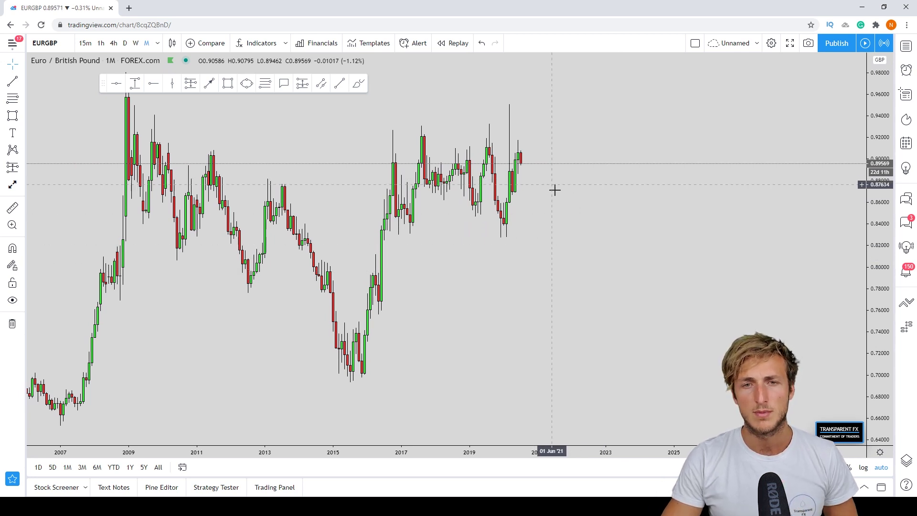
click(228, 83)
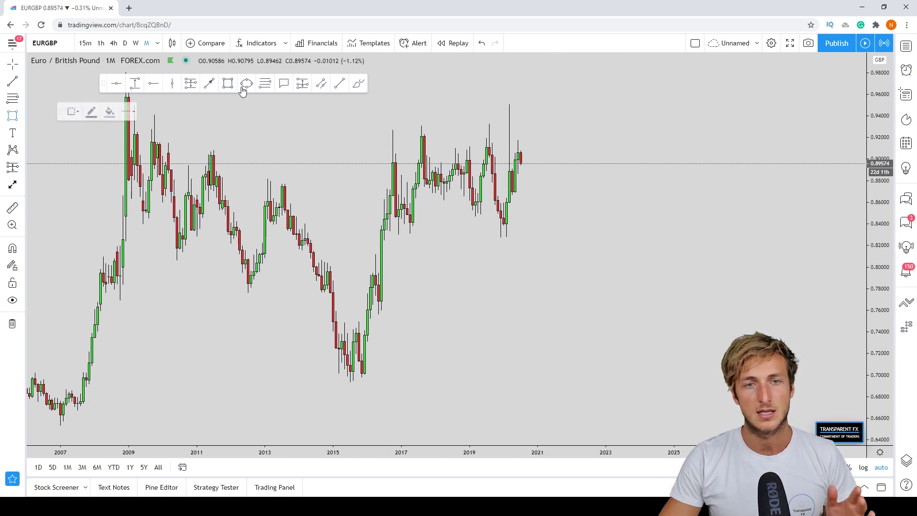
drag(390, 129, 546, 140)
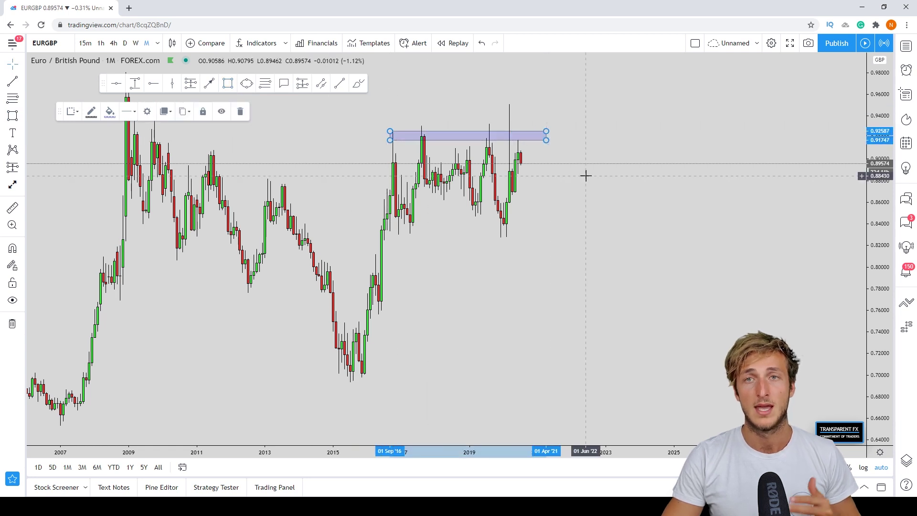
Step: Freehand-circle the first and 2019 highs, sketch the 2020 drop, then undo the last stroke
click(358, 83)
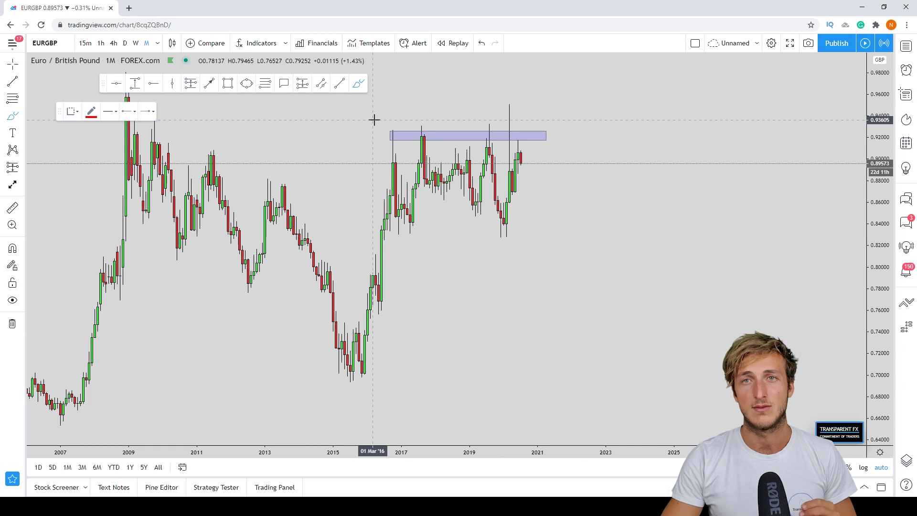
mouse_move(377, 121)
mouse_down()
mouse_move(393, 134)
mouse_move(432, 133)
mouse_up()
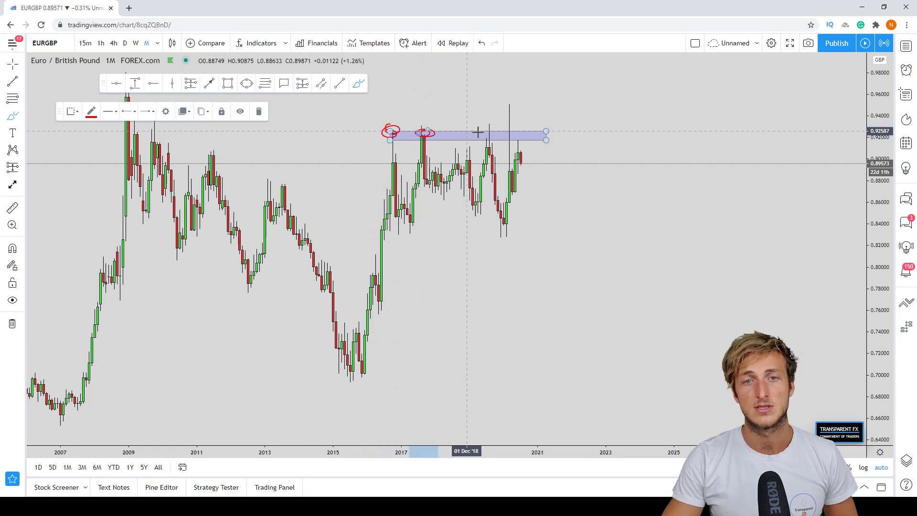
mouse_move(495, 130)
mouse_down()
mouse_move(480, 131)
mouse_move(521, 142)
mouse_up()
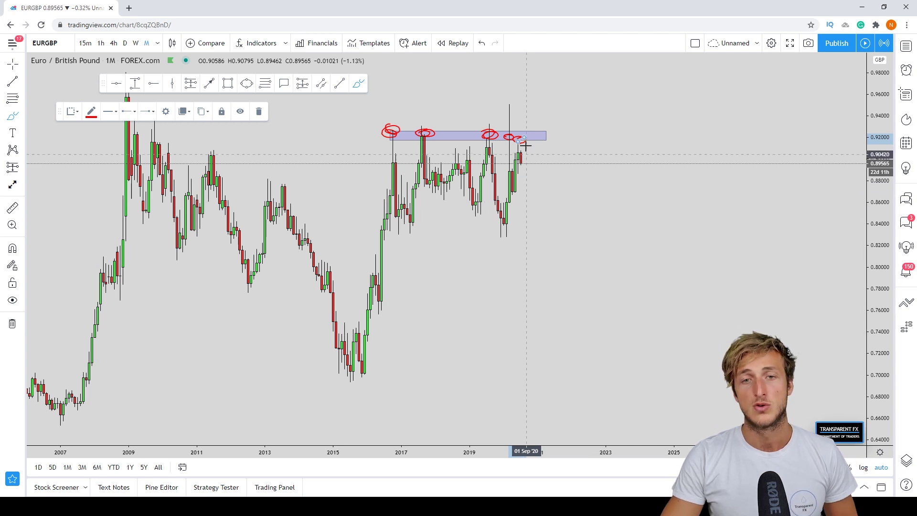
drag(520, 140, 531, 175)
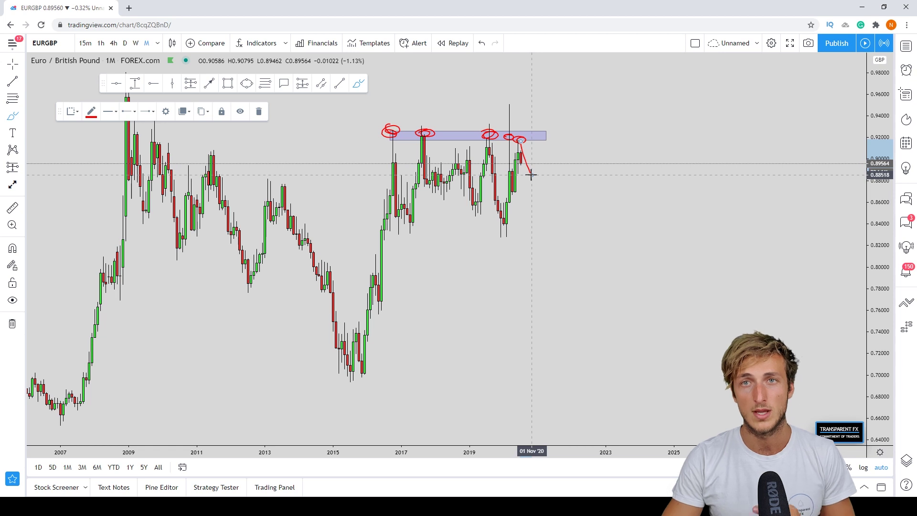
click(482, 43)
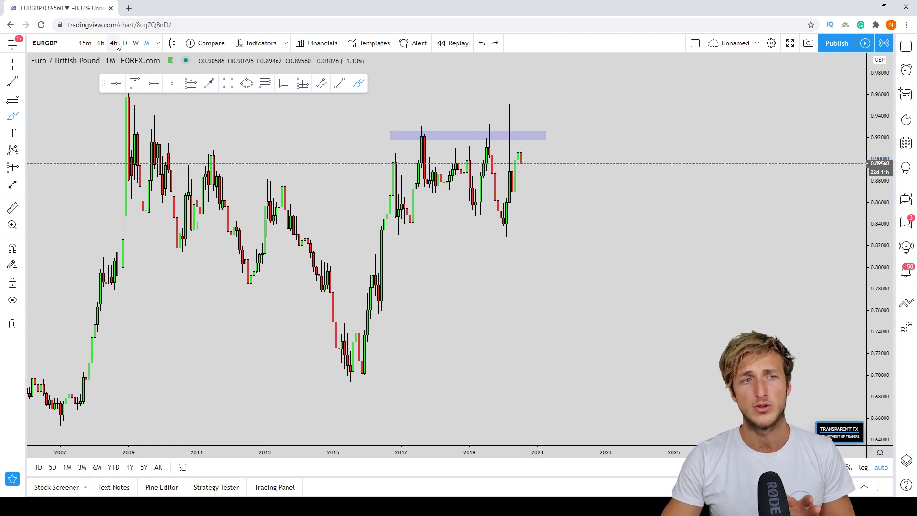
Step: Switch to weekly candles, rescale and zoom in, and trace the Oct '19–Feb '20 swing
click(136, 43)
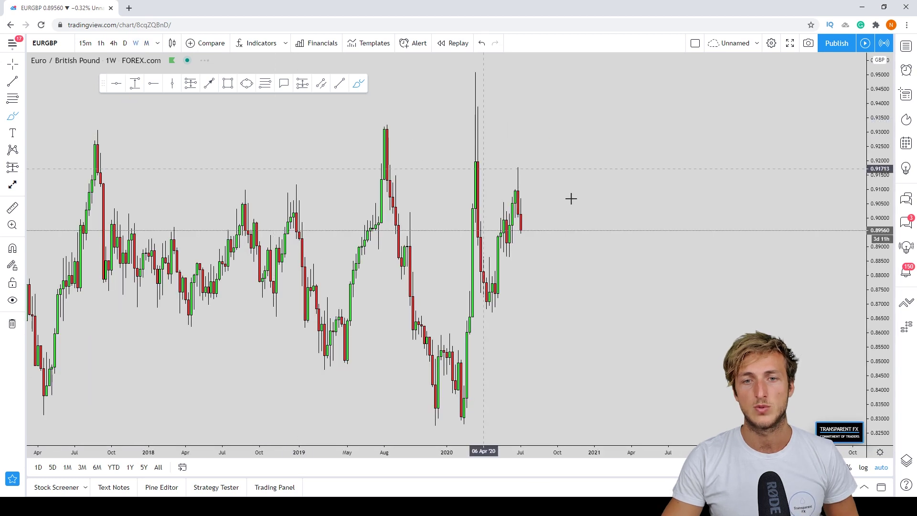
drag(878, 184, 879, 241)
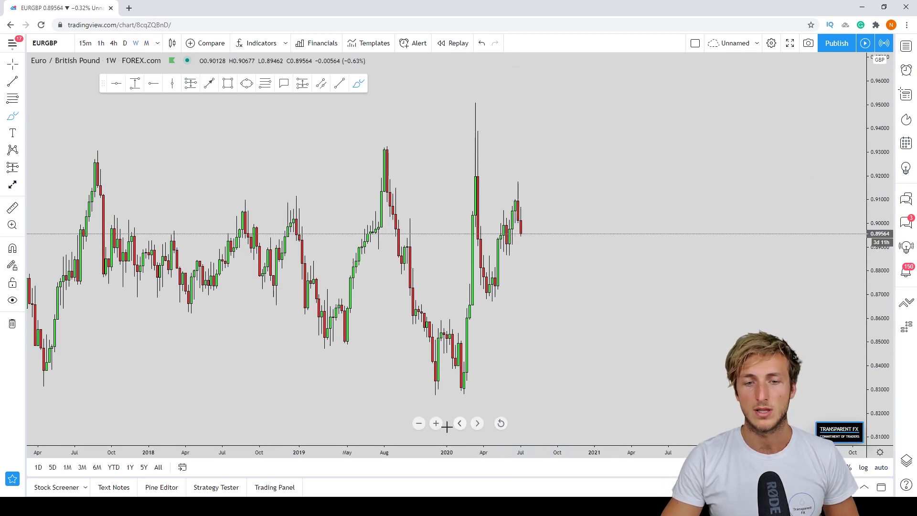
scroll(538, 331, up, 2)
drag(538, 332, 508, 280)
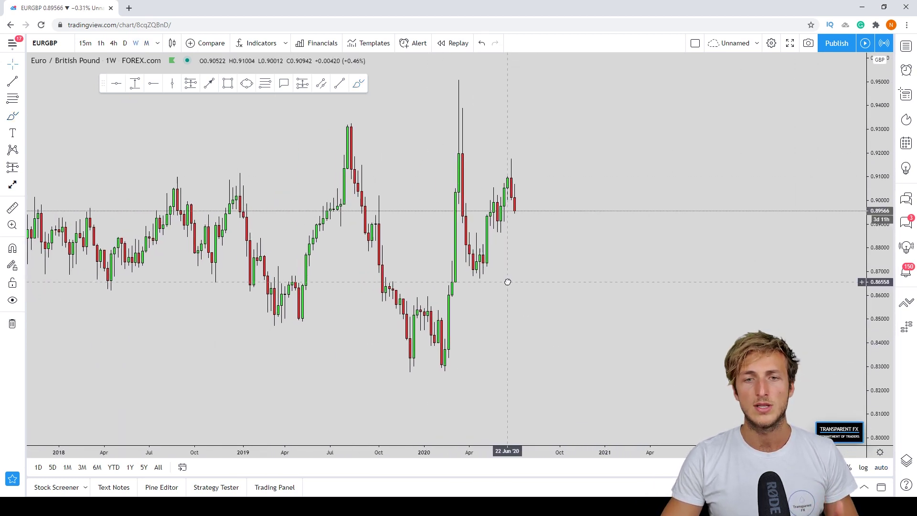
click(358, 84)
mouse_move(377, 193)
mouse_down()
mouse_move(406, 362)
mouse_move(424, 308)
mouse_move(439, 369)
mouse_move(459, 121)
mouse_up()
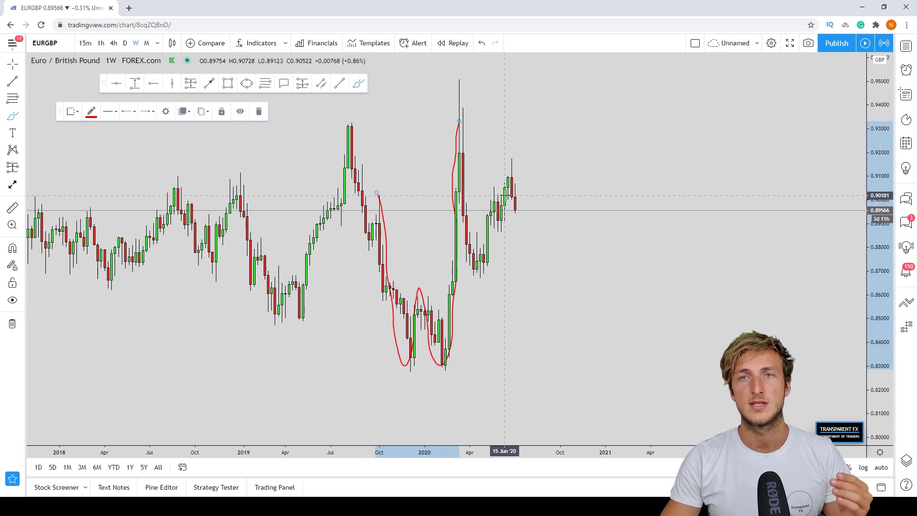
Step: Draw a supply rectangle at 0.93 and circle the Jul '19 and Mar '20 highs
click(228, 84)
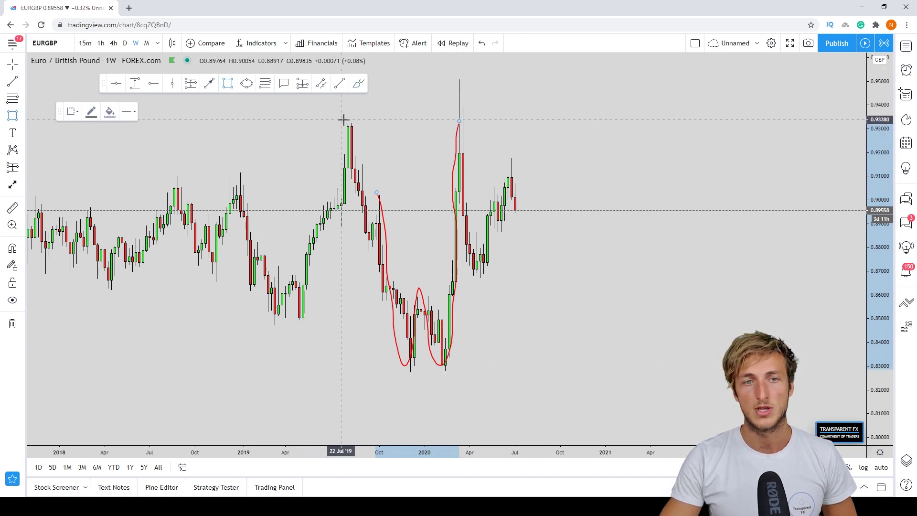
drag(344, 124, 509, 125)
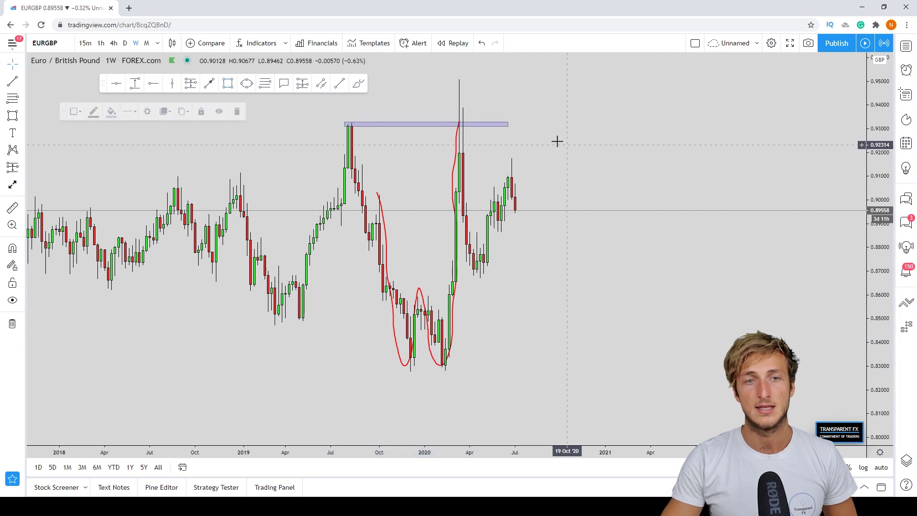
click(359, 84)
drag(361, 126, 350, 129)
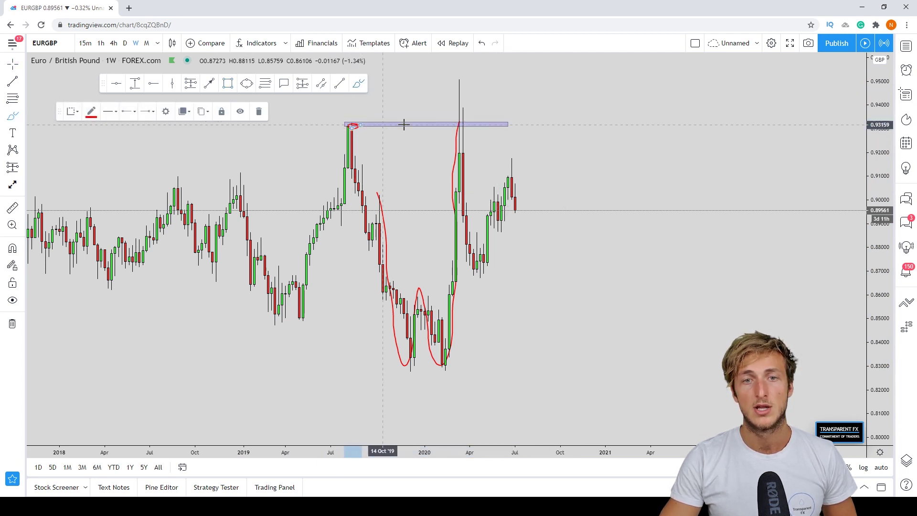
drag(454, 124, 480, 262)
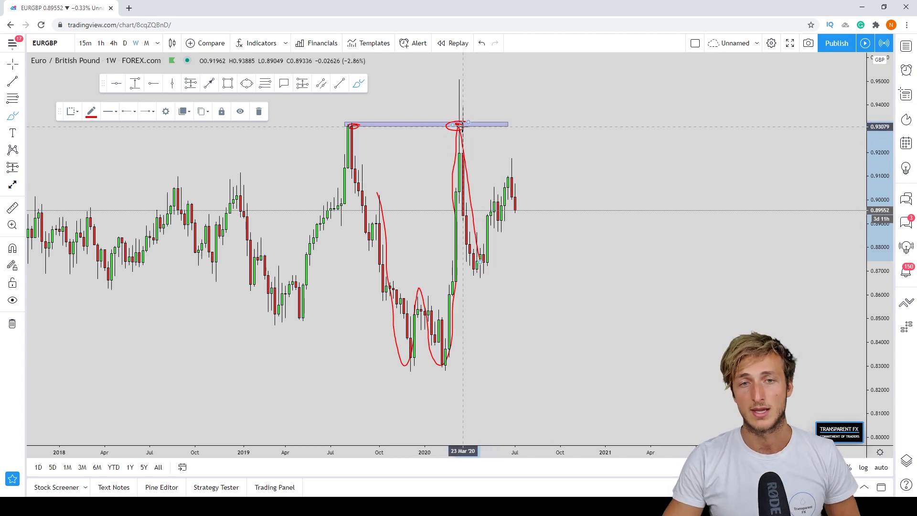
Step: Undo the weekly circles and the stroke down the Mar '20 candles
click(480, 43)
click(481, 43)
click(481, 43)
click(481, 43)
click(481, 42)
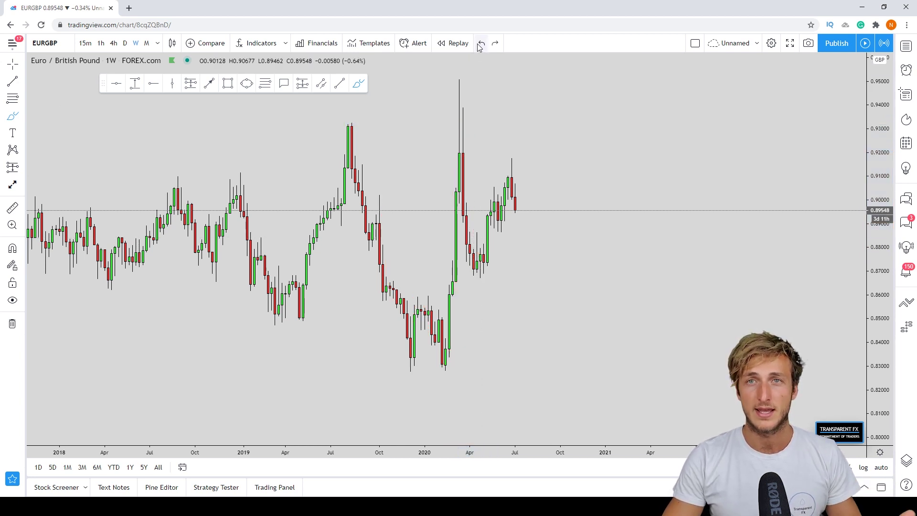
mouse_move(465, 110)
mouse_down()
mouse_move(467, 264)
mouse_move(479, 226)
mouse_move(482, 270)
mouse_move(494, 188)
mouse_move(498, 233)
mouse_up()
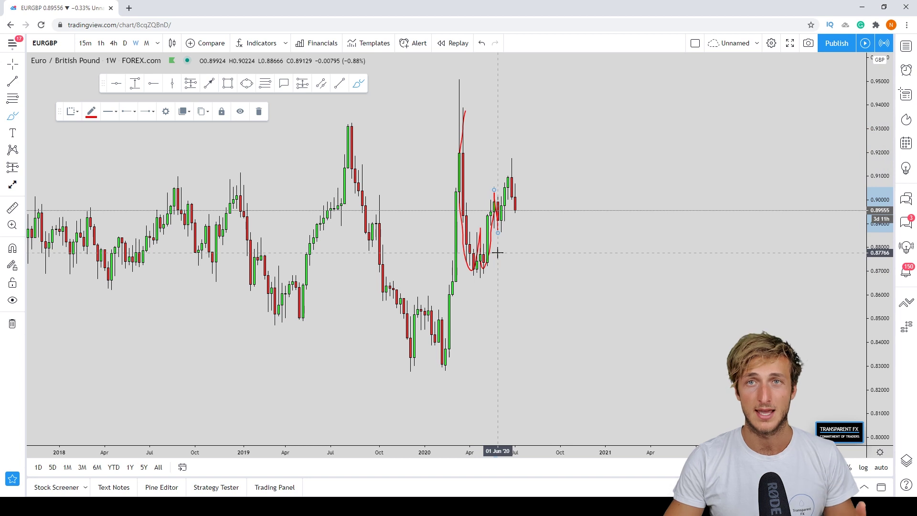
click(482, 45)
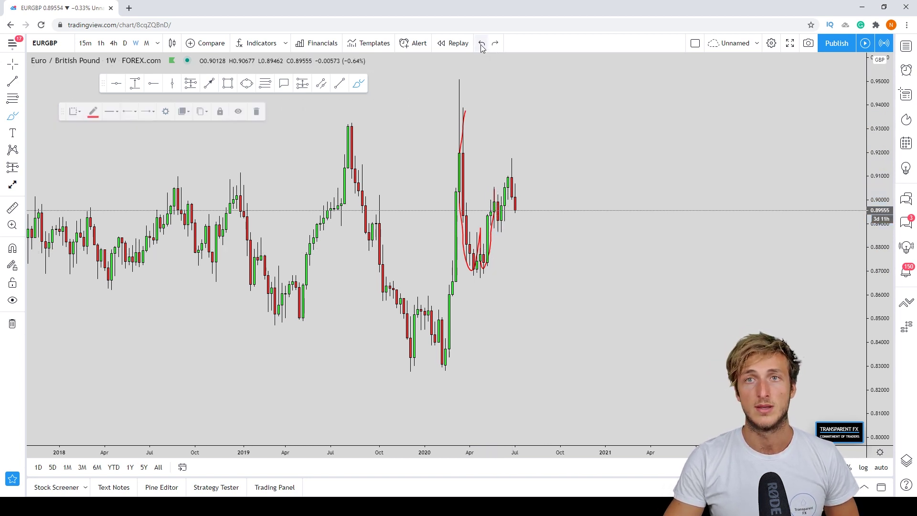
click(481, 45)
click(481, 45)
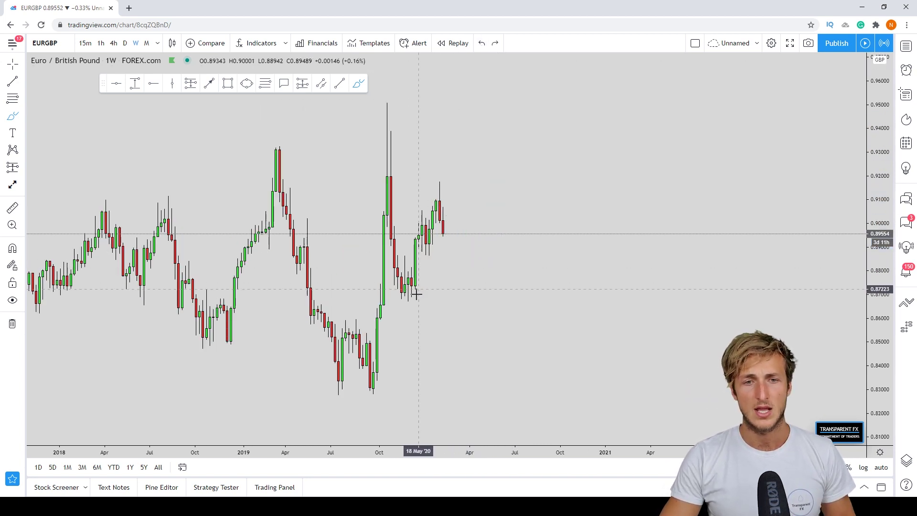
Step: Sketch upward strokes from the April 2020 lows, then undo and delete them
mouse_move(416, 295)
mouse_down()
mouse_move(413, 268)
mouse_move(424, 228)
mouse_move(428, 259)
mouse_move(439, 188)
mouse_up()
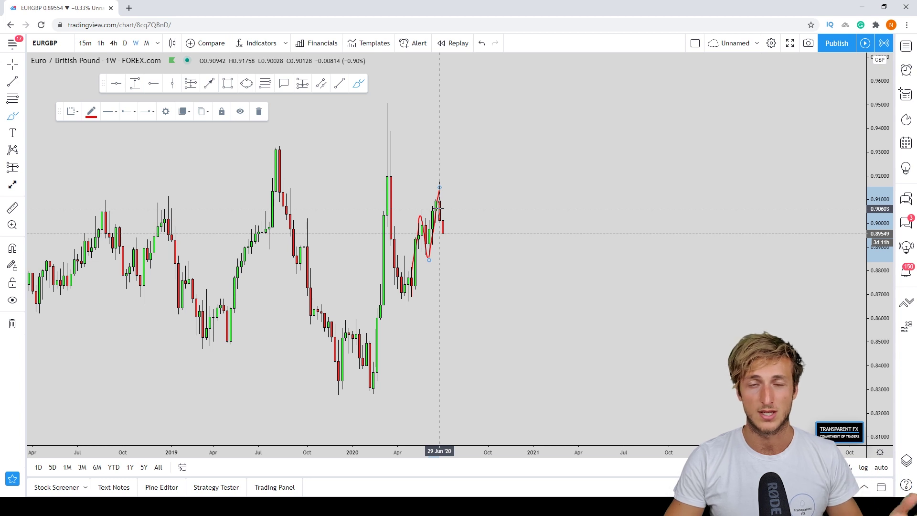
click(483, 43)
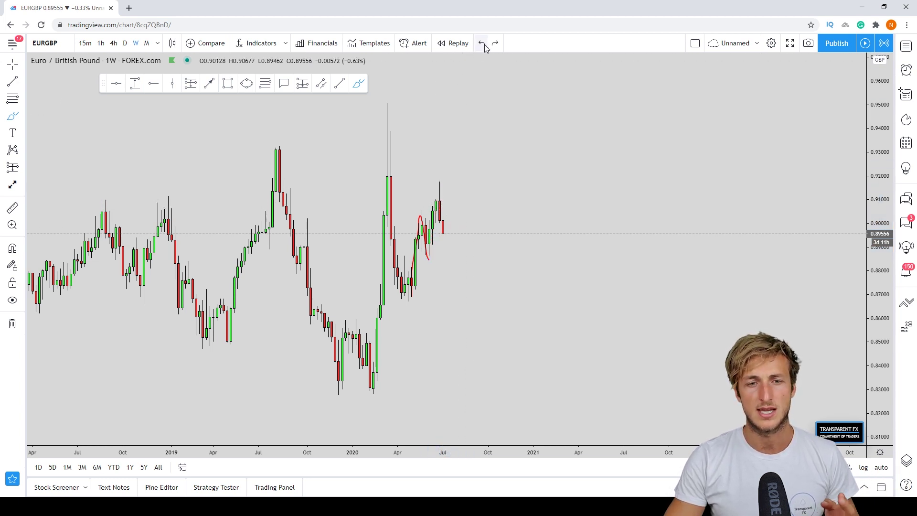
mouse_move(401, 292)
mouse_down()
mouse_move(411, 288)
mouse_move(432, 228)
mouse_up()
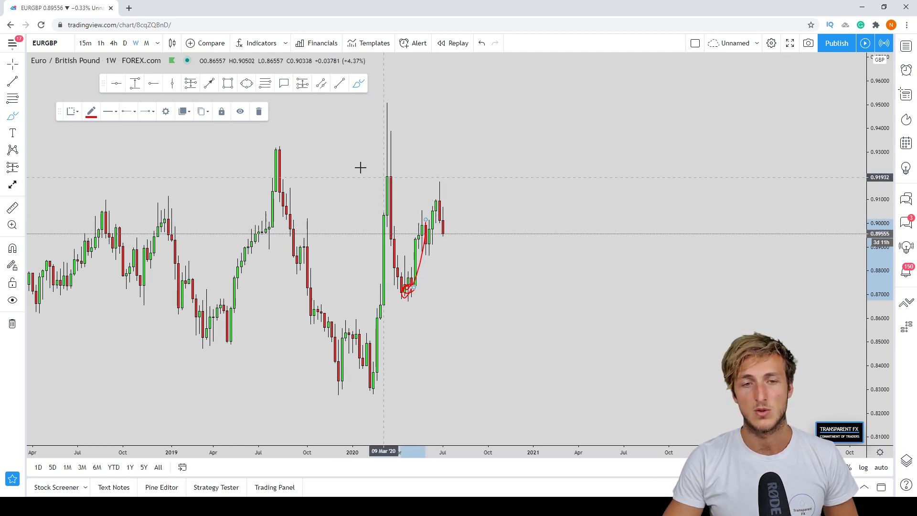
click(258, 113)
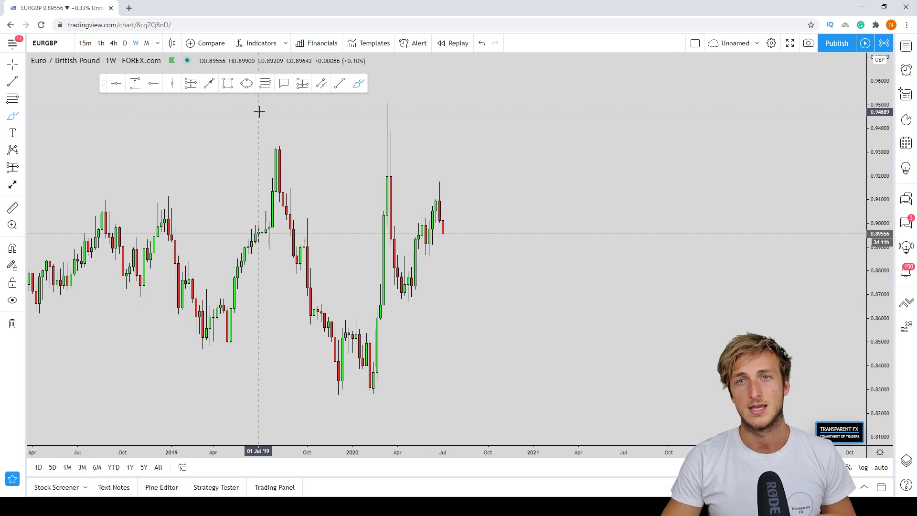
Step: Reframe the weekly chart and draw a supply box near 0.900 at the recent candles
key(Escape)
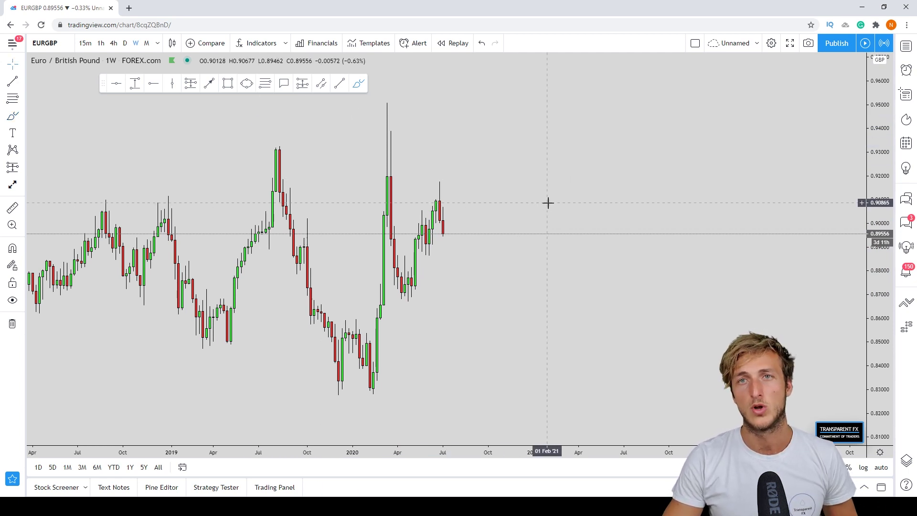
scroll(530, 186, left, 3)
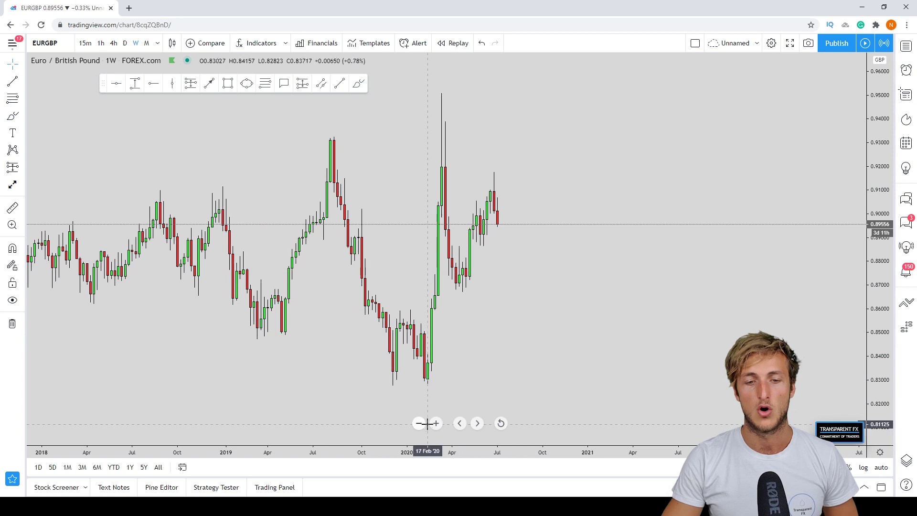
scroll(429, 415, right, 3)
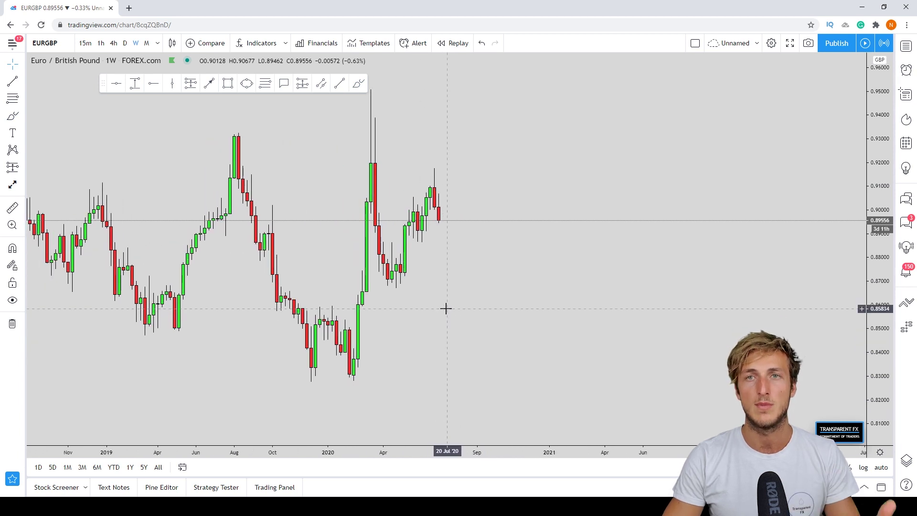
drag(888, 372, 875, 355)
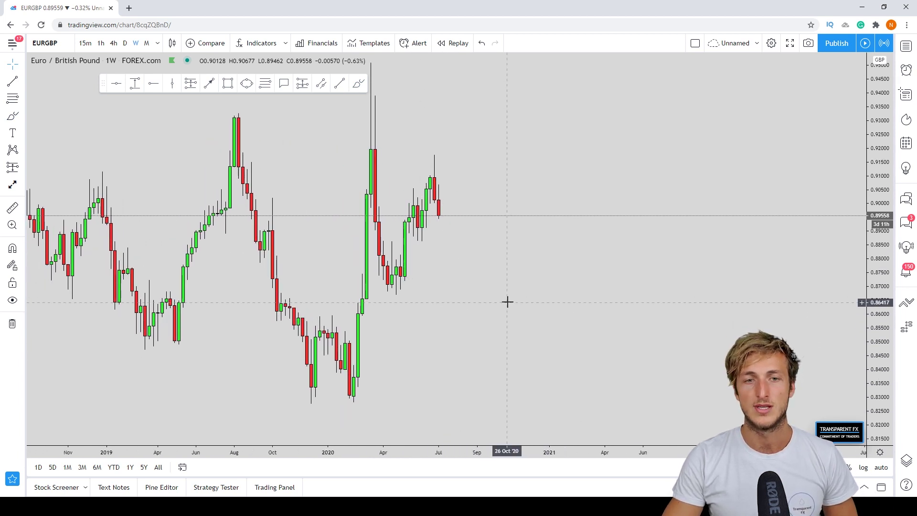
drag(505, 301, 540, 288)
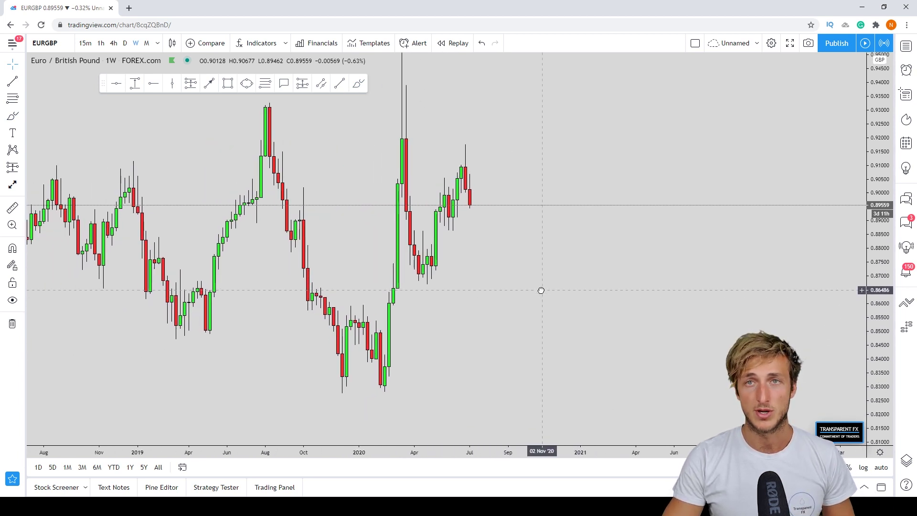
click(227, 84)
drag(440, 195, 500, 186)
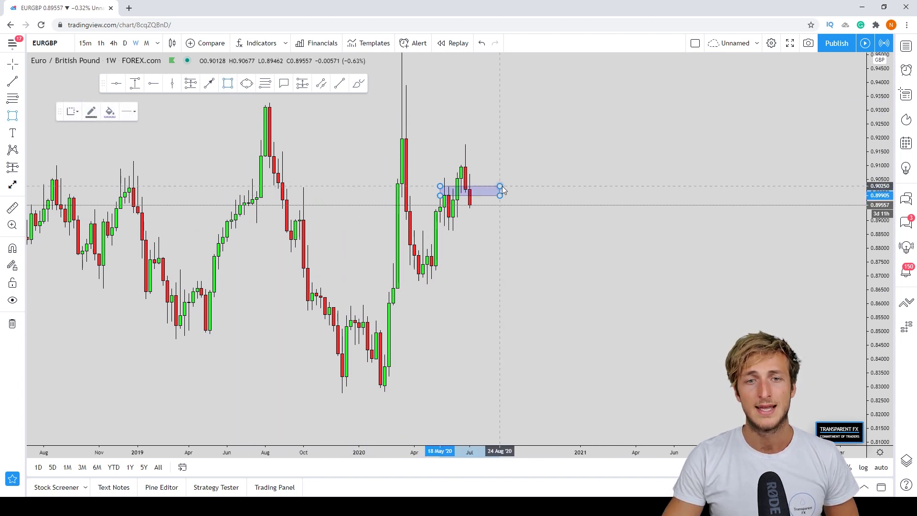
click(528, 168)
Step: Circle two retest candles at the box in red, then undo the circles
click(357, 85)
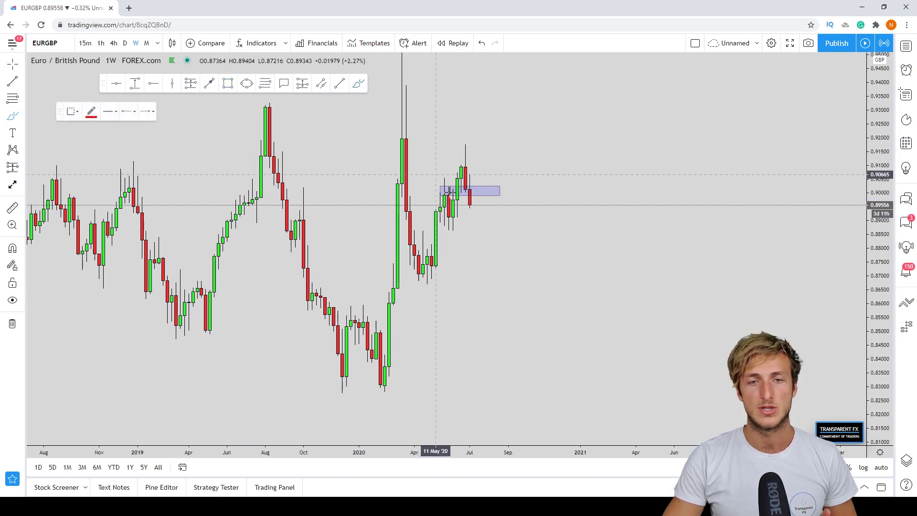
drag(447, 187, 444, 192)
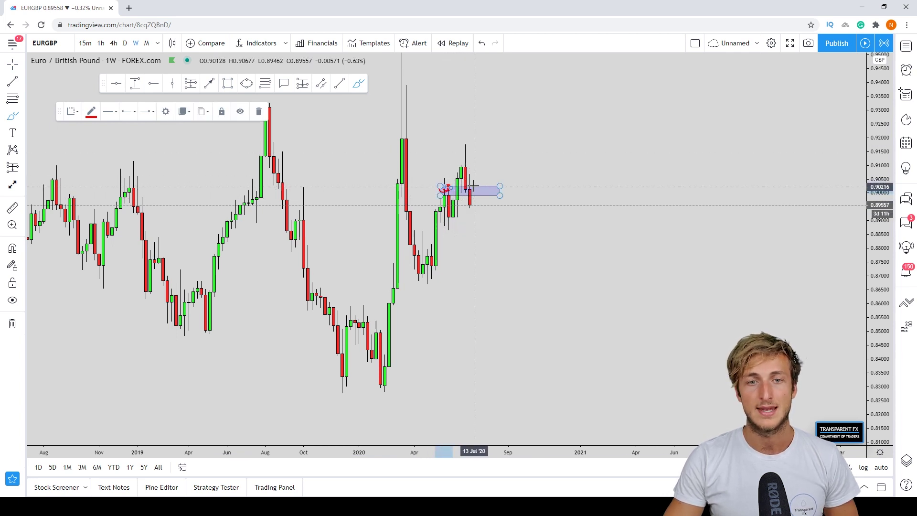
drag(473, 187, 462, 192)
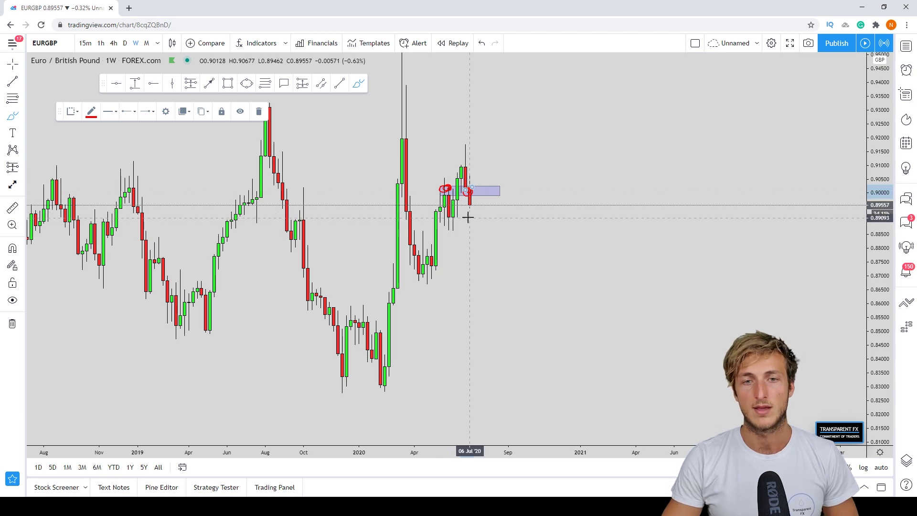
click(482, 43)
click(481, 43)
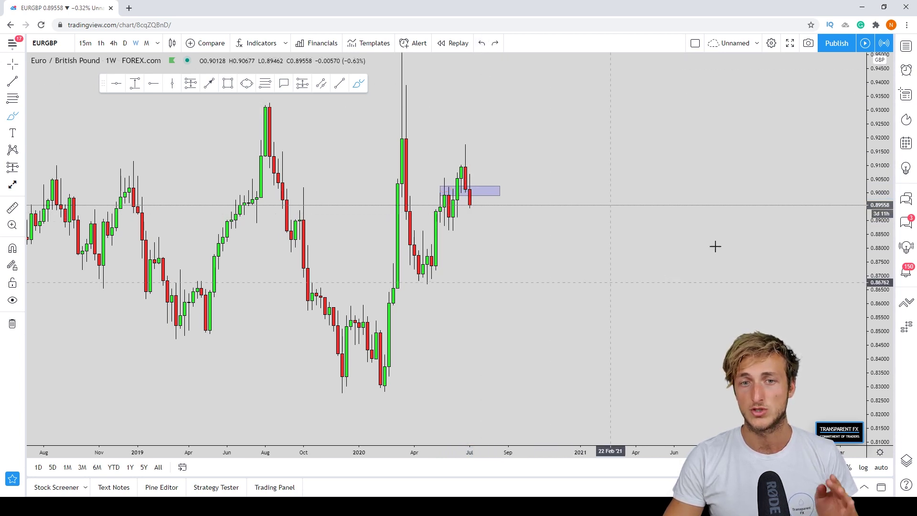
Step: Sketch a projected drop to 0.855 and a circle, remove both, and switch to daily candles
drag(868, 161, 862, 235)
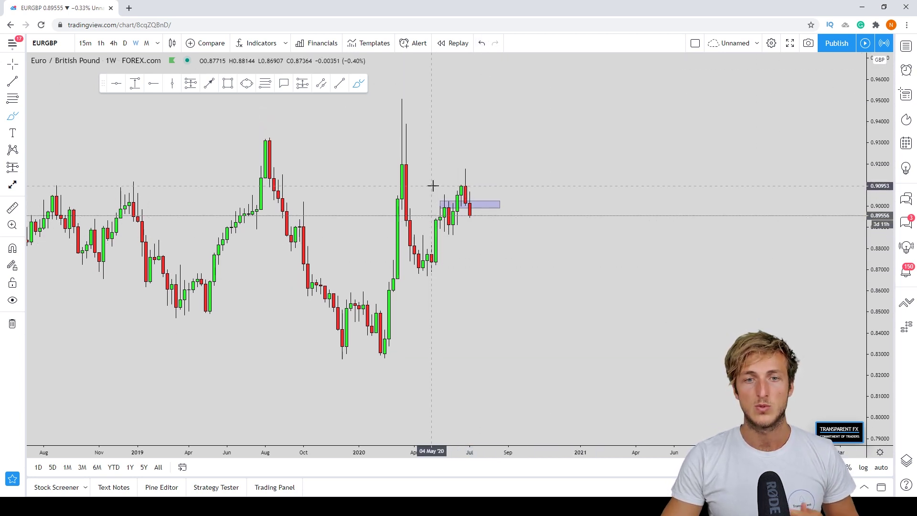
mouse_move(464, 217)
mouse_down()
mouse_move(471, 225)
mouse_move(482, 215)
mouse_move(500, 300)
mouse_up()
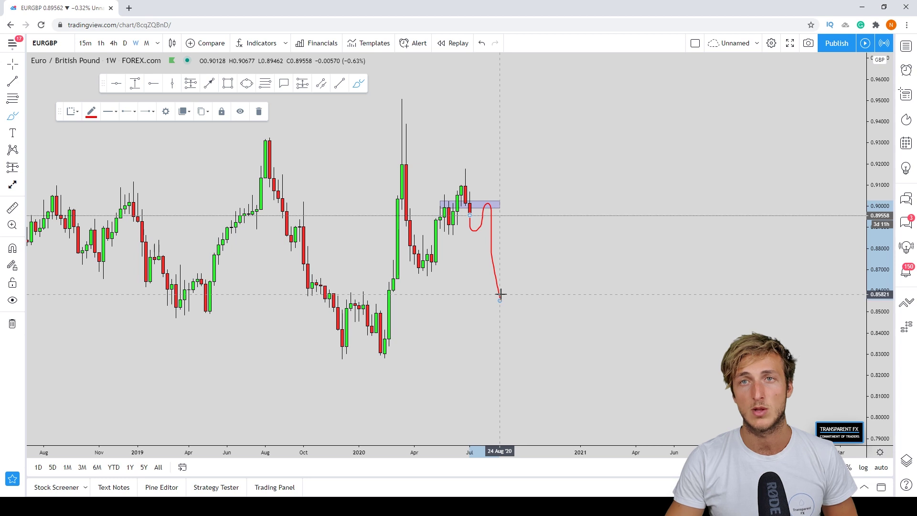
click(479, 44)
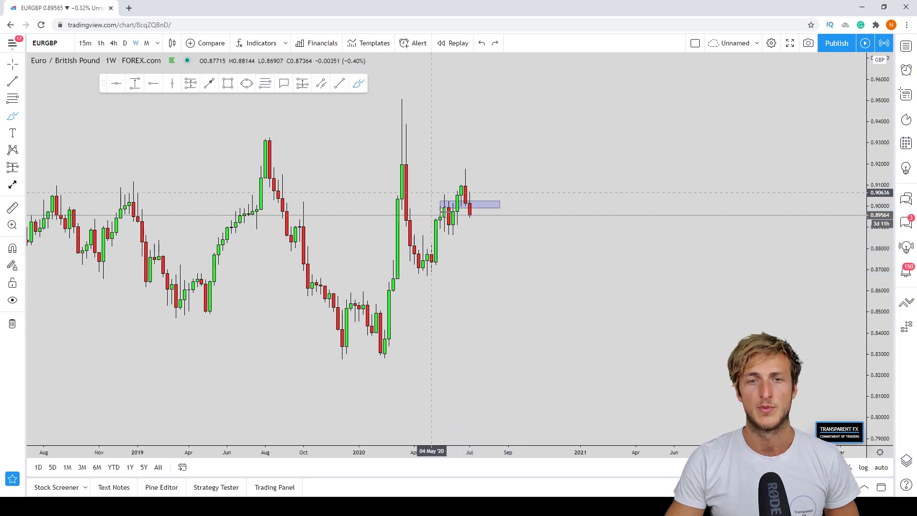
mouse_move(471, 194)
mouse_down()
mouse_move(465, 219)
mouse_move(471, 191)
mouse_up()
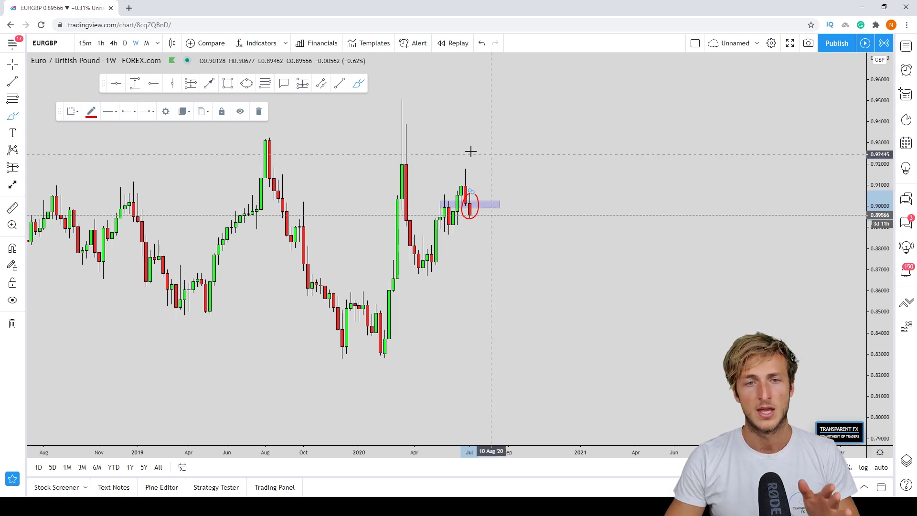
click(259, 111)
click(124, 43)
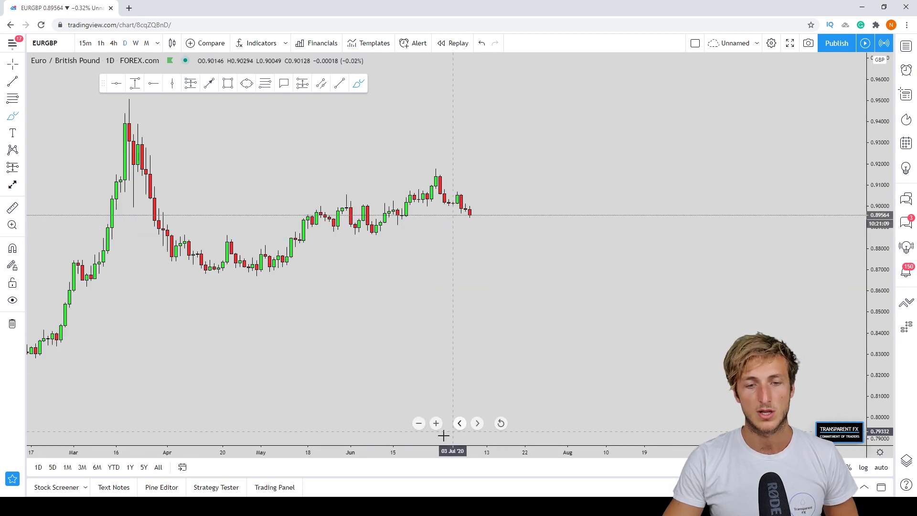
Step: Remove the stray stroke, reframe the daily chart, and draw a box from 25 May at 0.900–0.902
click(422, 423)
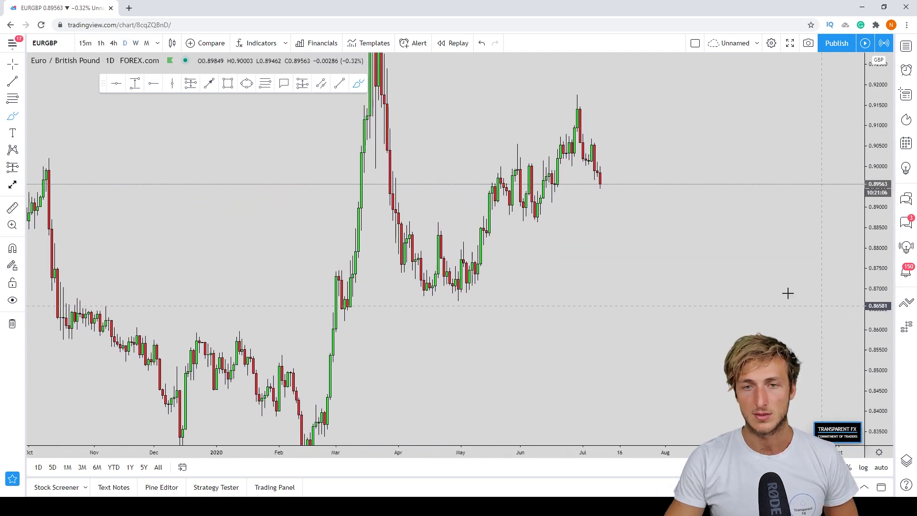
mouse_move(671, 220)
mouse_down()
mouse_move(602, 276)
mouse_move(571, 258)
mouse_move(540, 301)
mouse_up()
click(258, 114)
right_click(540, 301)
click(466, 399)
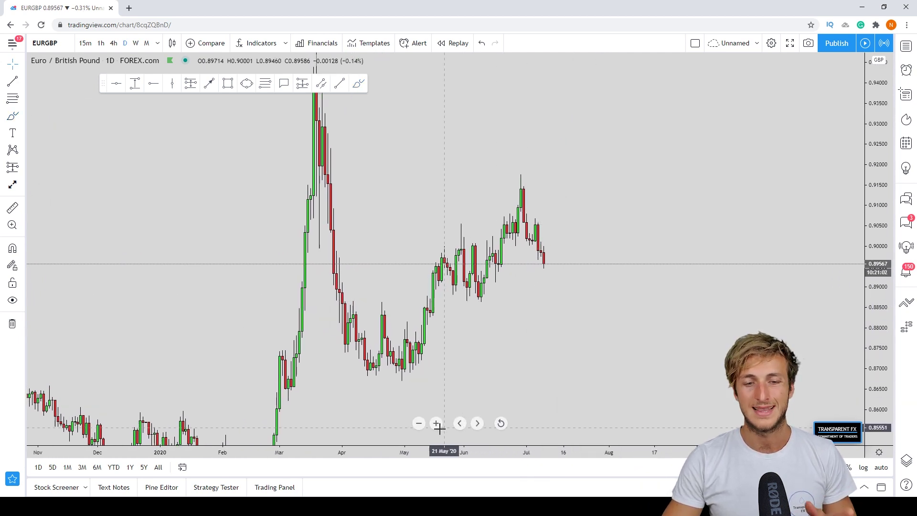
click(433, 422)
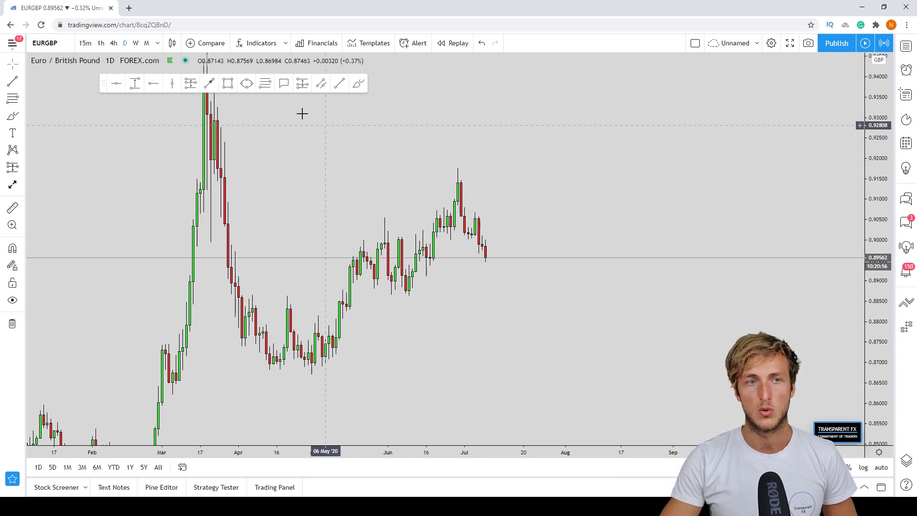
click(227, 83)
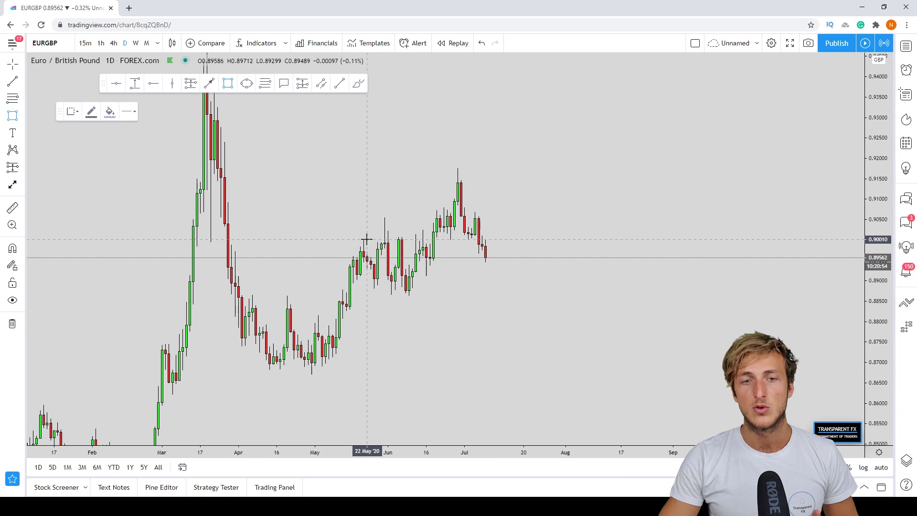
drag(370, 237, 513, 234)
Step: Circle in red the two early-June retest candles at the 0.900 box
click(369, 112)
click(358, 84)
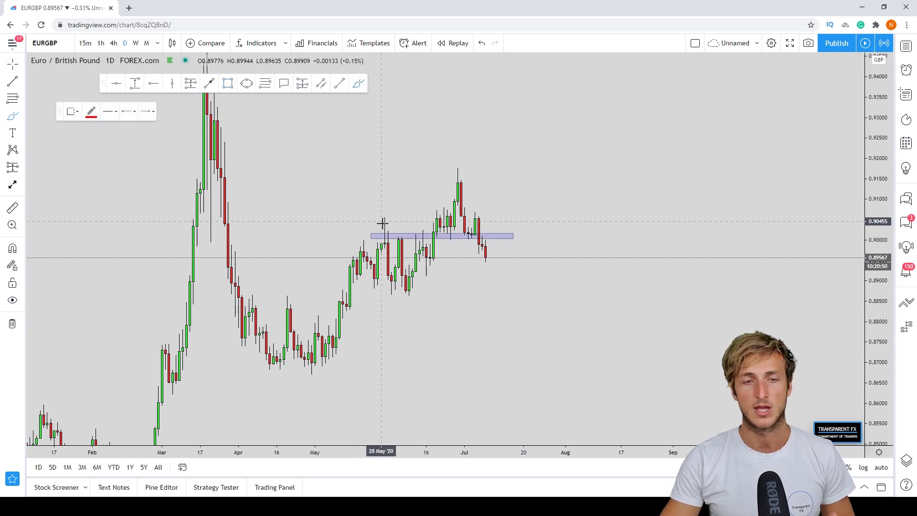
drag(395, 235, 400, 238)
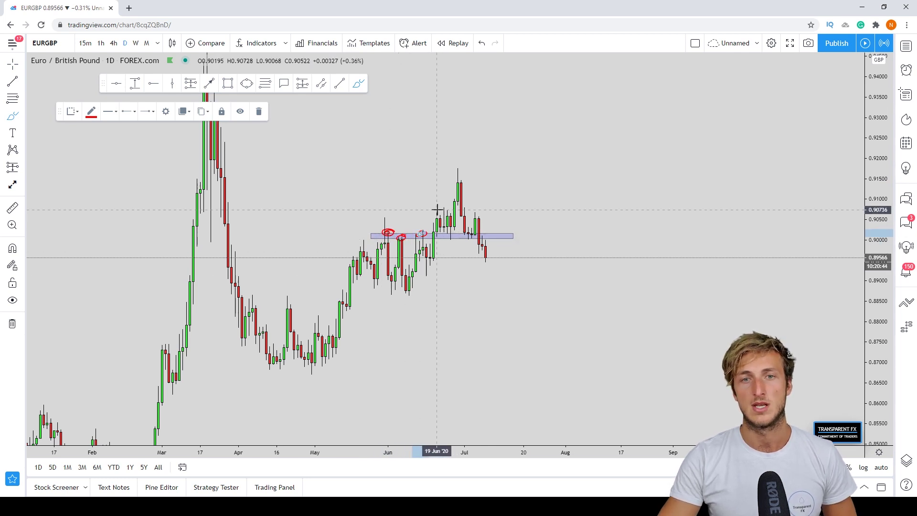
drag(449, 233, 443, 230)
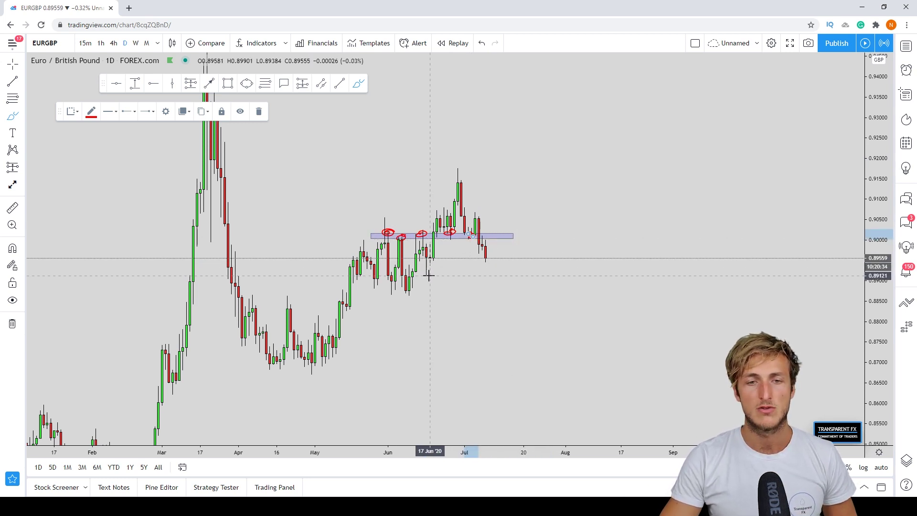
Step: Trace the upward moves and sketch a falling projected path, undoing the last peak marks
mouse_move(428, 276)
mouse_down()
mouse_move(434, 214)
mouse_move(451, 232)
mouse_move(457, 174)
mouse_move(471, 237)
mouse_up()
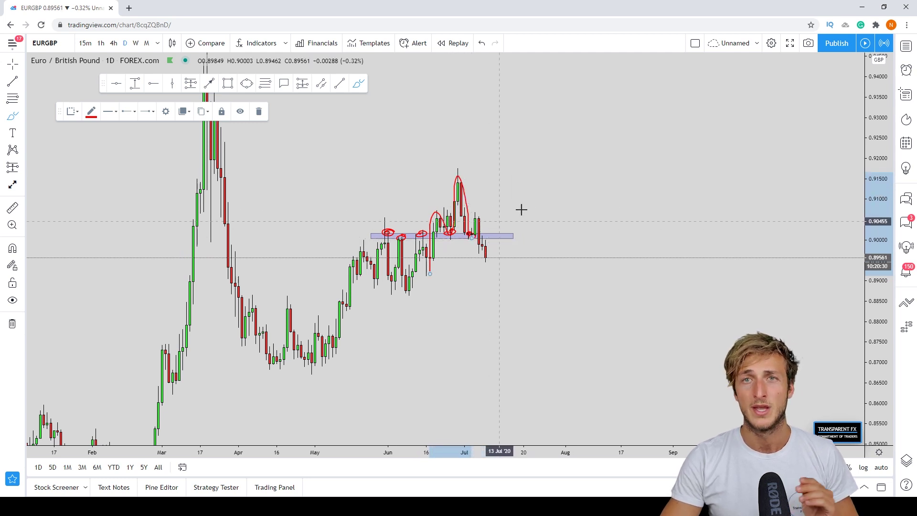
mouse_move(552, 276)
mouse_down()
mouse_move(574, 167)
mouse_move(600, 216)
mouse_move(627, 114)
mouse_move(647, 212)
mouse_move(671, 177)
mouse_move(681, 191)
mouse_move(690, 268)
mouse_up()
drag(564, 167, 587, 156)
drag(619, 102, 641, 101)
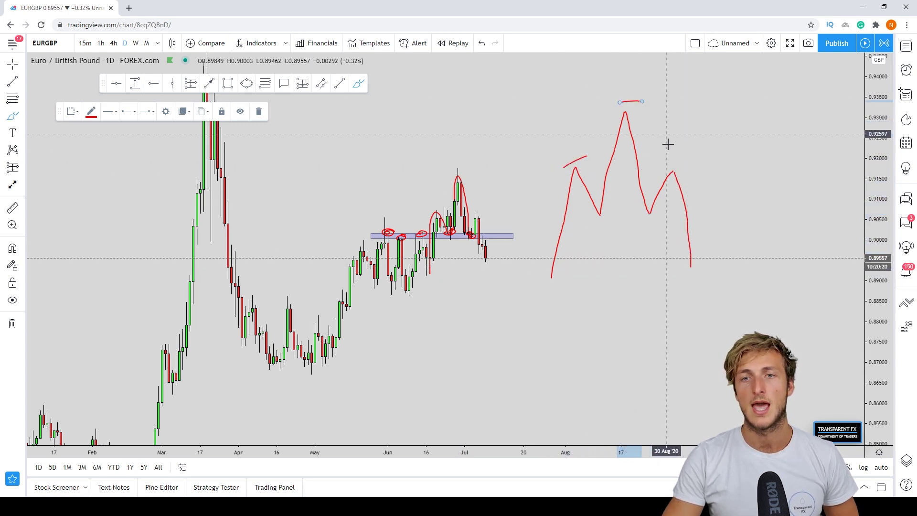
drag(664, 168, 683, 166)
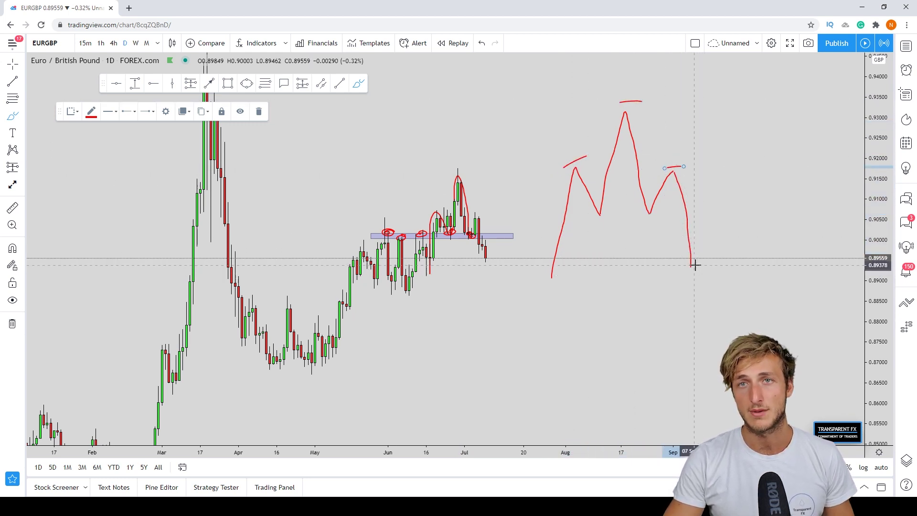
click(481, 47)
click(481, 48)
click(481, 48)
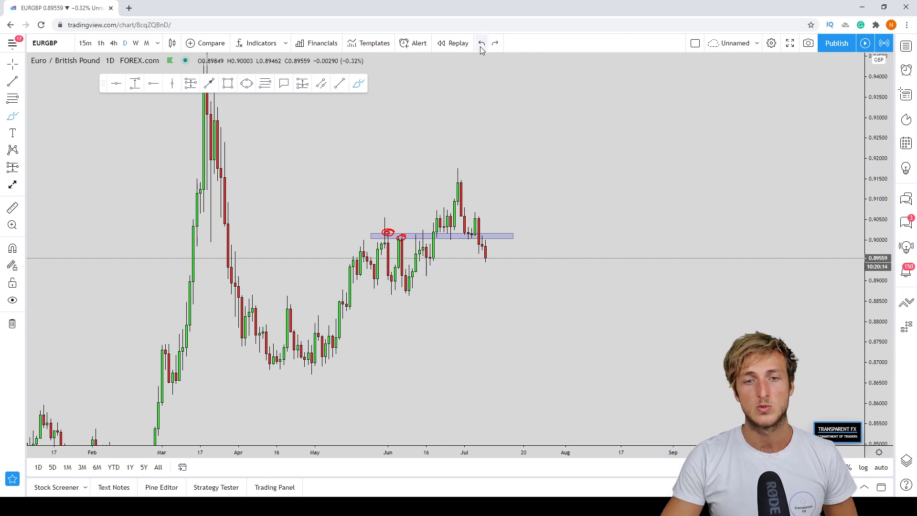
Step: Sketch and remove several red strokes around the 0.900 box, then switch to 4-hour candles
drag(478, 210, 484, 265)
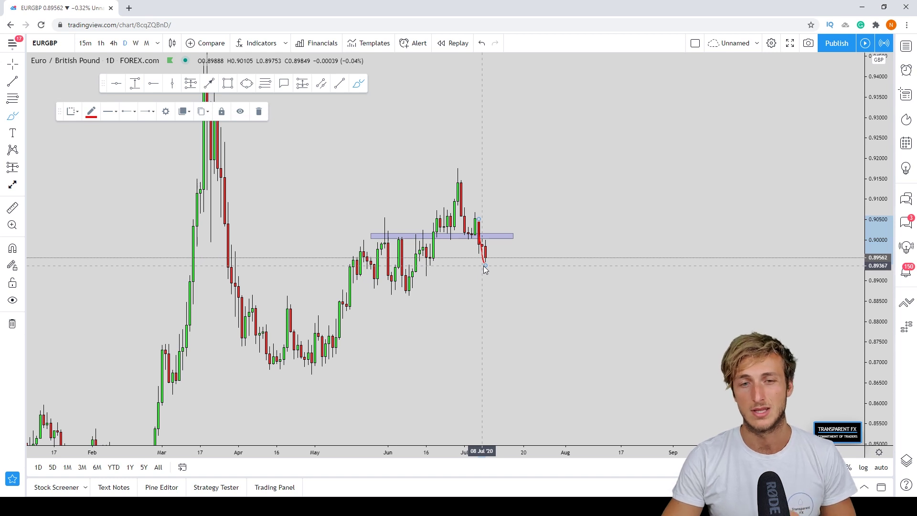
click(258, 112)
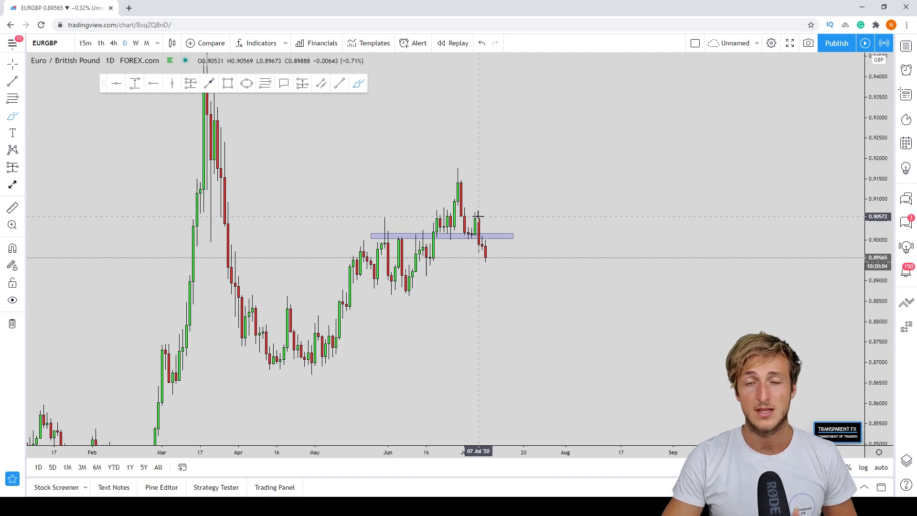
mouse_move(478, 216)
mouse_down()
mouse_move(475, 255)
mouse_move(486, 238)
mouse_up()
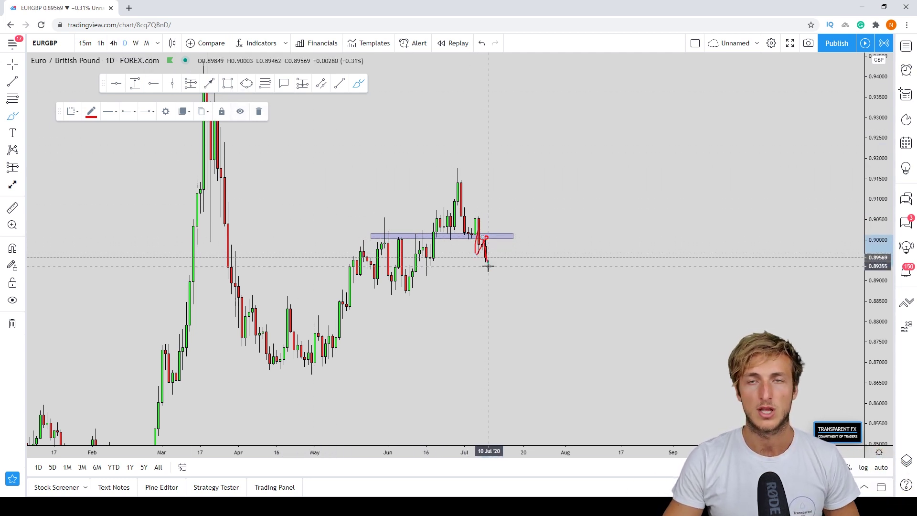
click(482, 43)
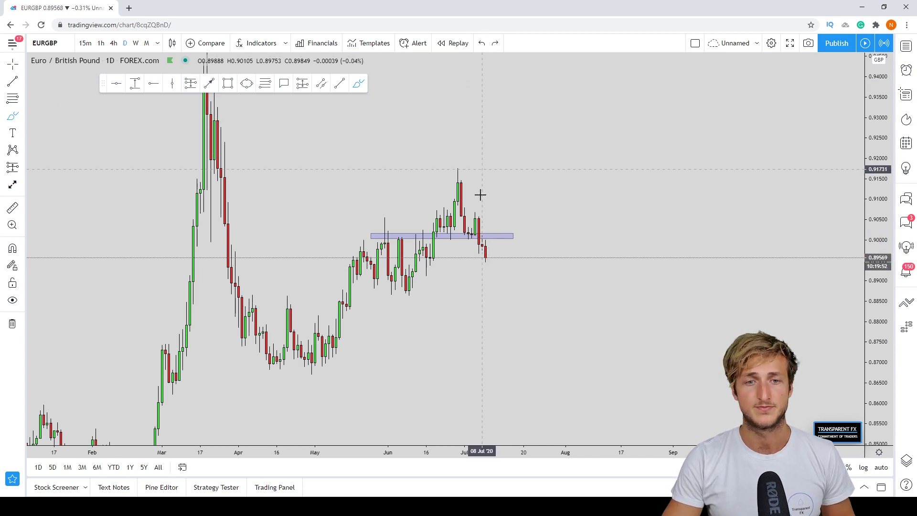
drag(372, 239, 524, 242)
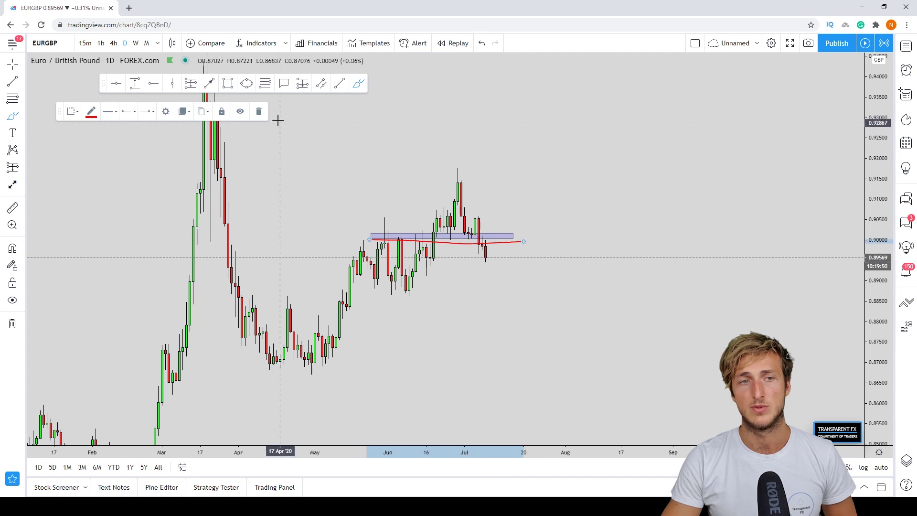
click(258, 111)
click(114, 43)
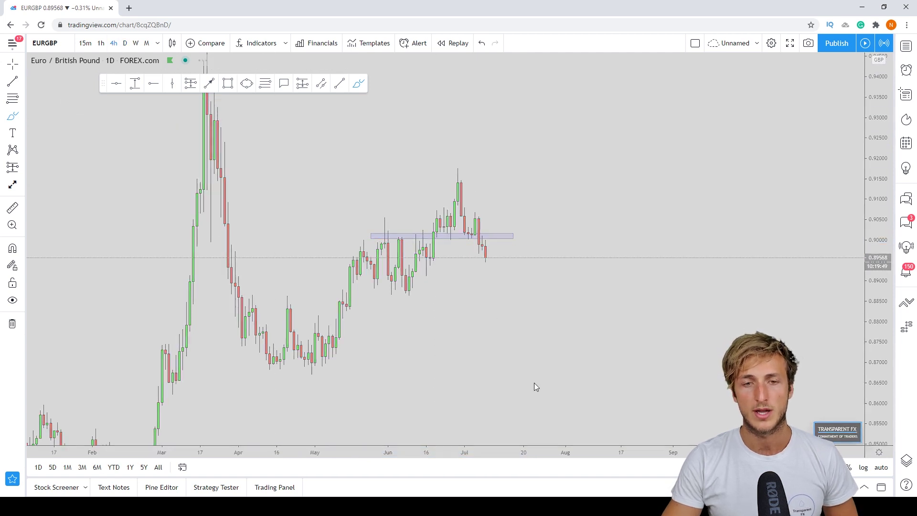
Step: Zoom out to mid-May through July and delete the large and thin blue zone rectangles
click(419, 423)
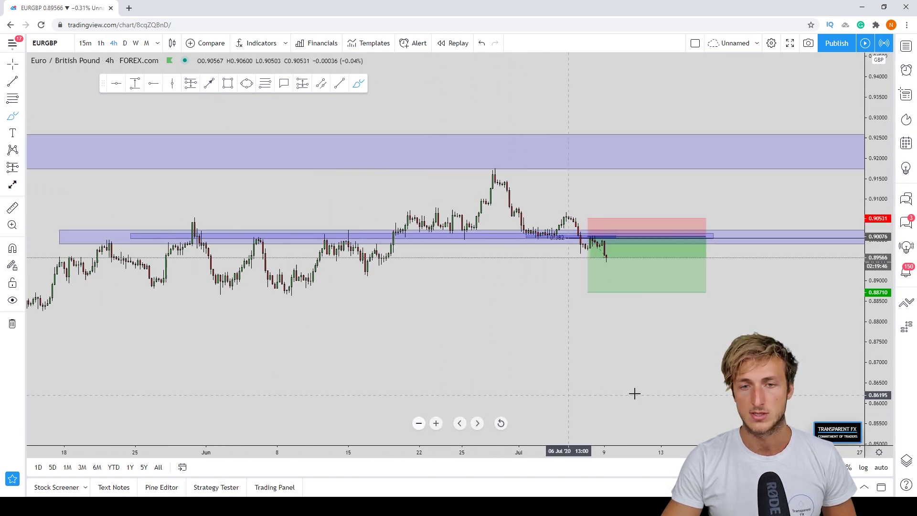
click(499, 235)
click(240, 112)
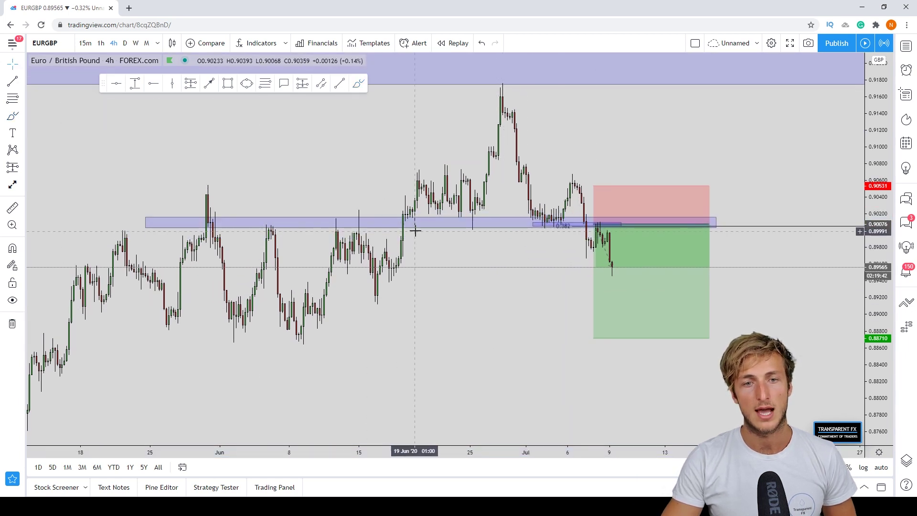
click(522, 222)
click(241, 112)
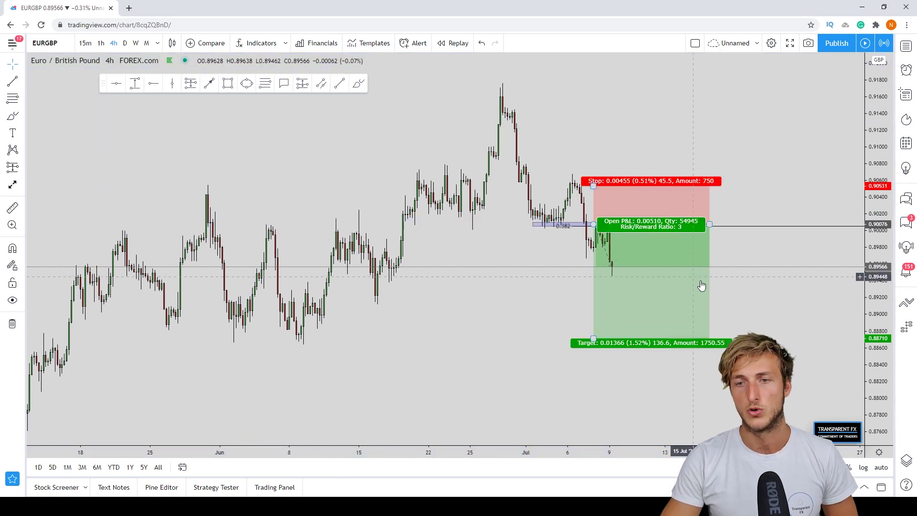
Step: Circle the retest level and sketch a red retest-and-drop path toward the 0.8871 target
drag(752, 281, 722, 282)
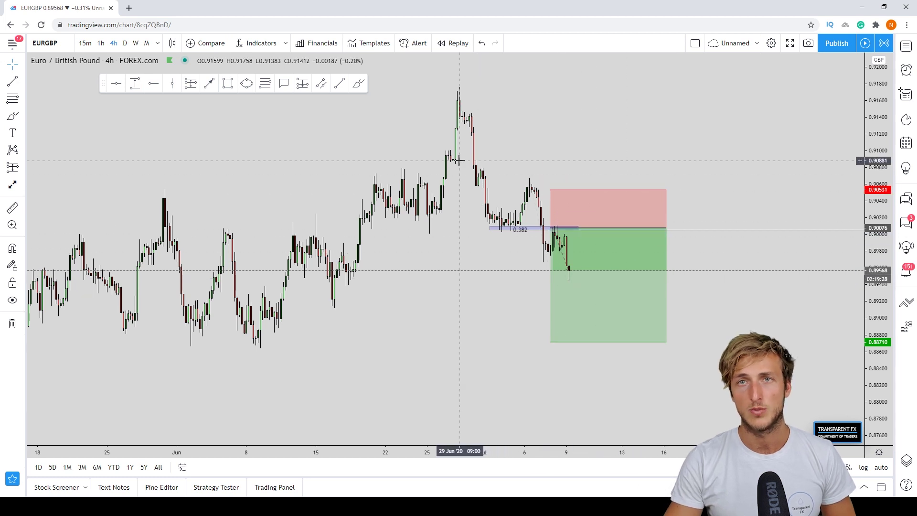
click(358, 84)
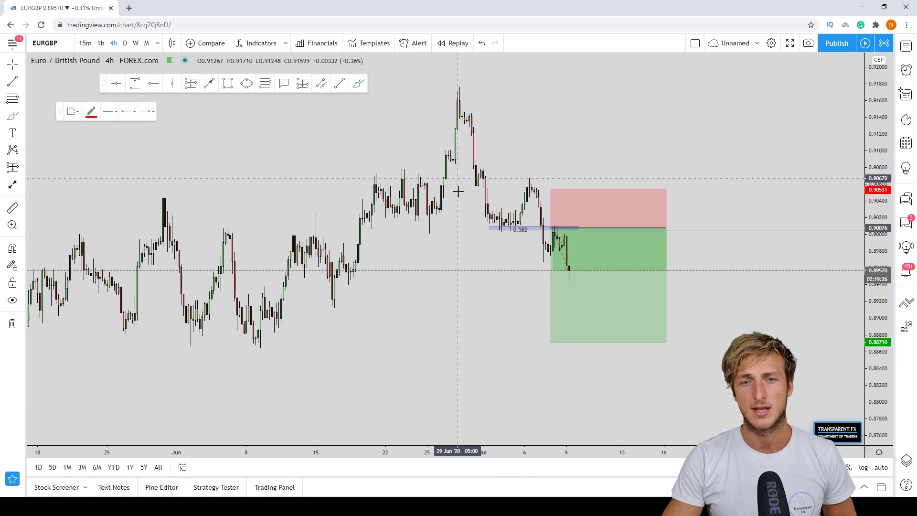
mouse_move(515, 224)
mouse_down()
mouse_move(555, 227)
mouse_move(506, 226)
mouse_move(535, 223)
mouse_up()
click(481, 43)
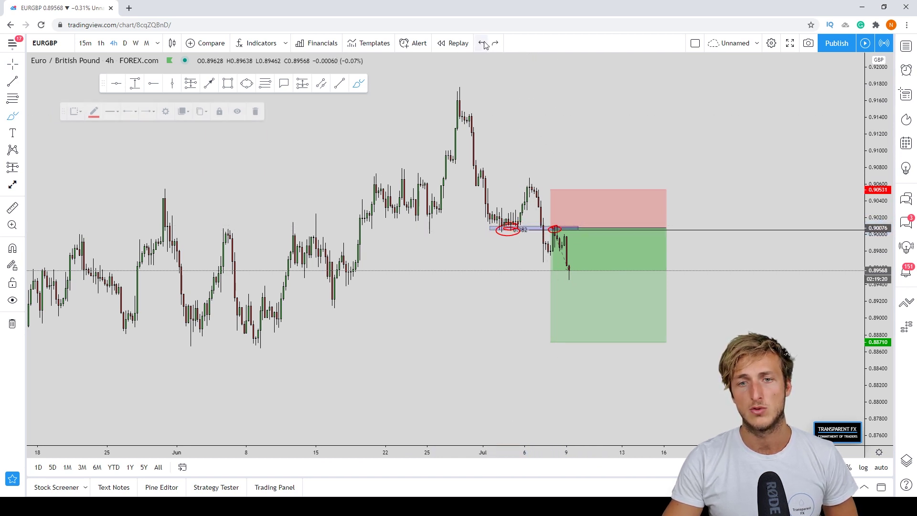
click(481, 43)
click(481, 43)
mouse_move(531, 175)
mouse_down()
mouse_move(543, 258)
mouse_move(567, 228)
mouse_move(544, 229)
mouse_move(554, 222)
mouse_up()
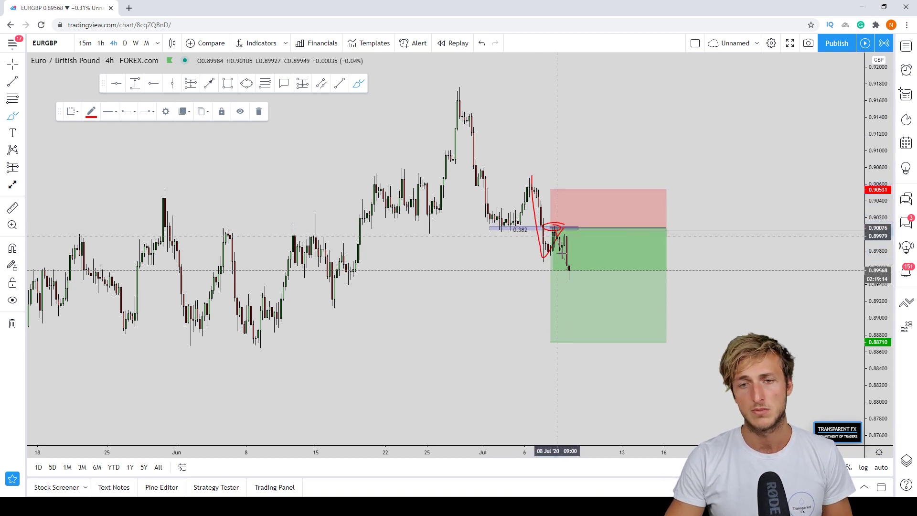
drag(565, 233, 576, 295)
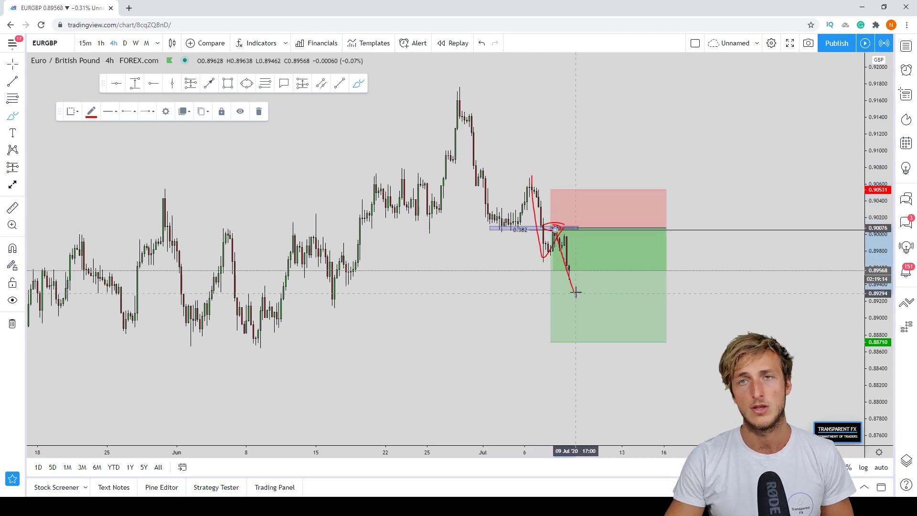
click(481, 43)
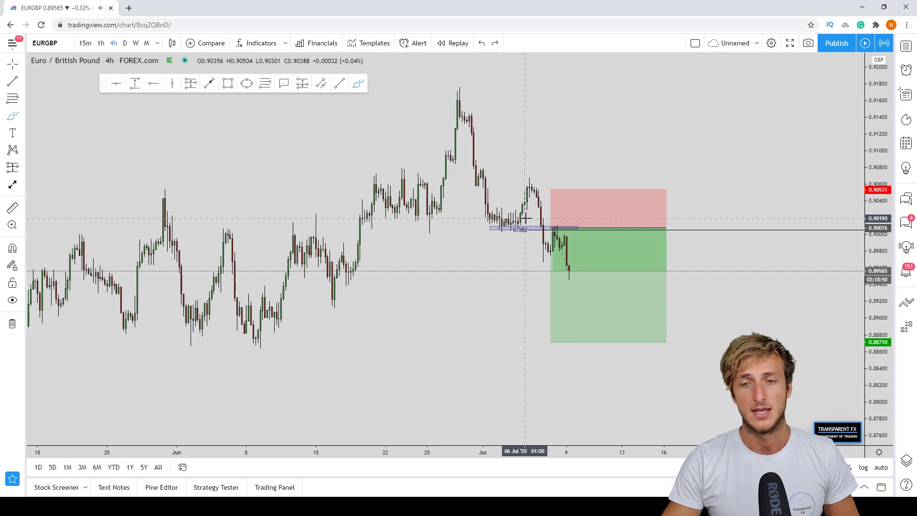
Step: Return to daily candles, rescale and zoom in, and remove the test red strokes near 0.8956
click(124, 43)
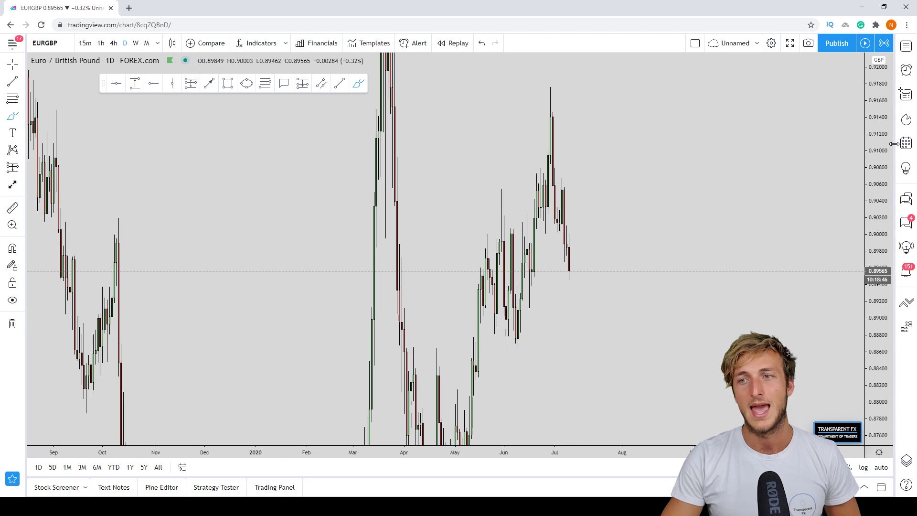
drag(877, 143, 853, 268)
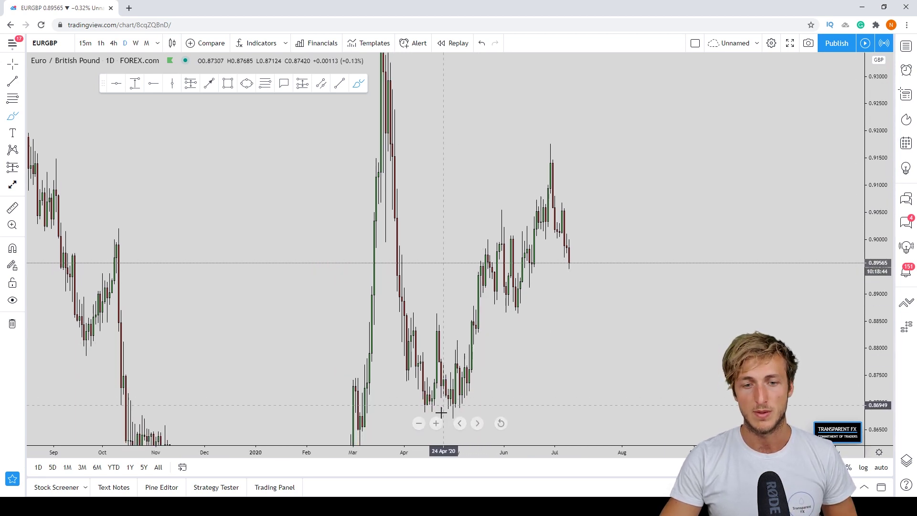
click(436, 422)
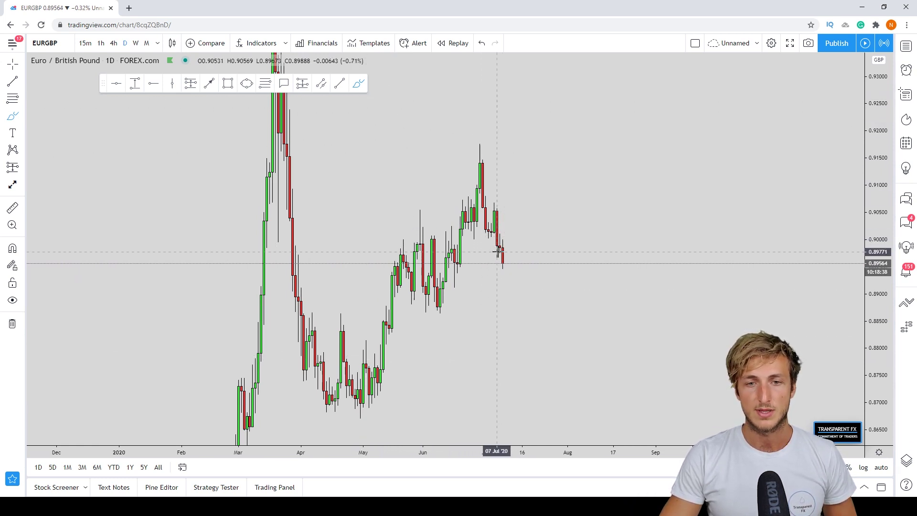
drag(499, 249, 503, 229)
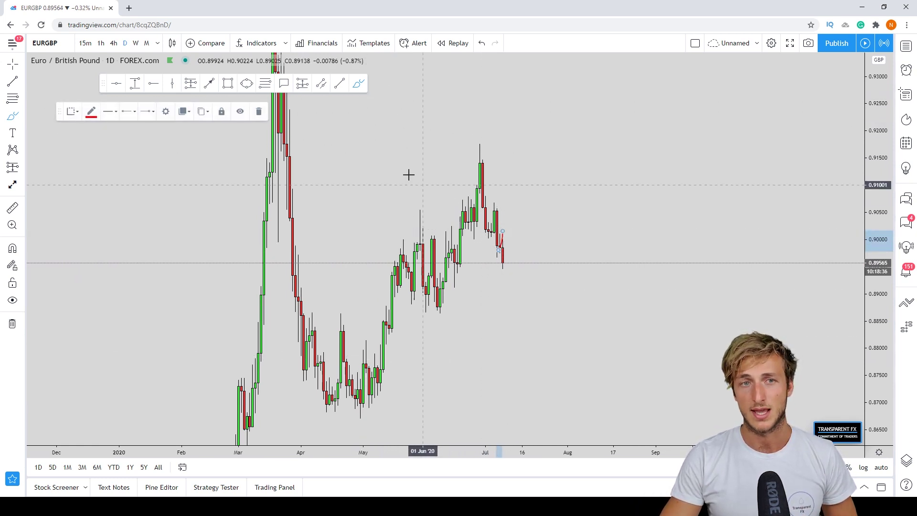
click(258, 111)
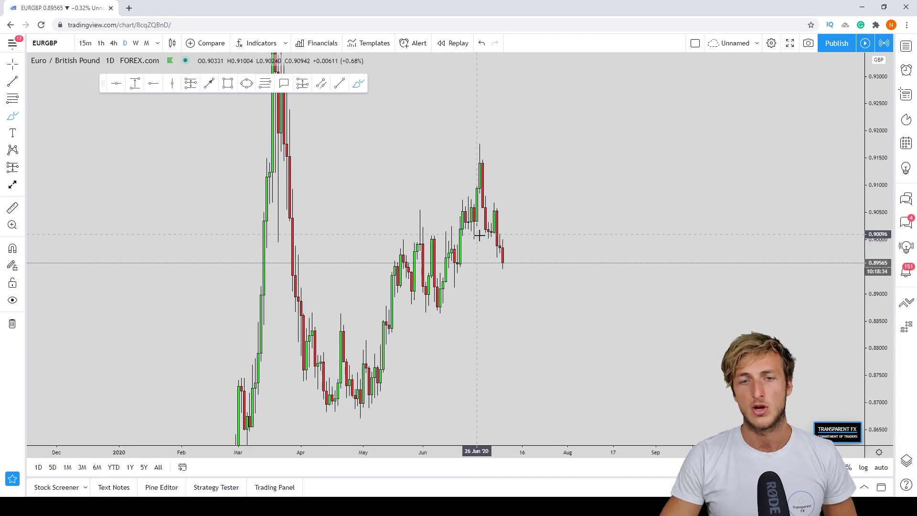
mouse_move(497, 228)
mouse_down()
mouse_move(504, 278)
mouse_move(540, 240)
mouse_up()
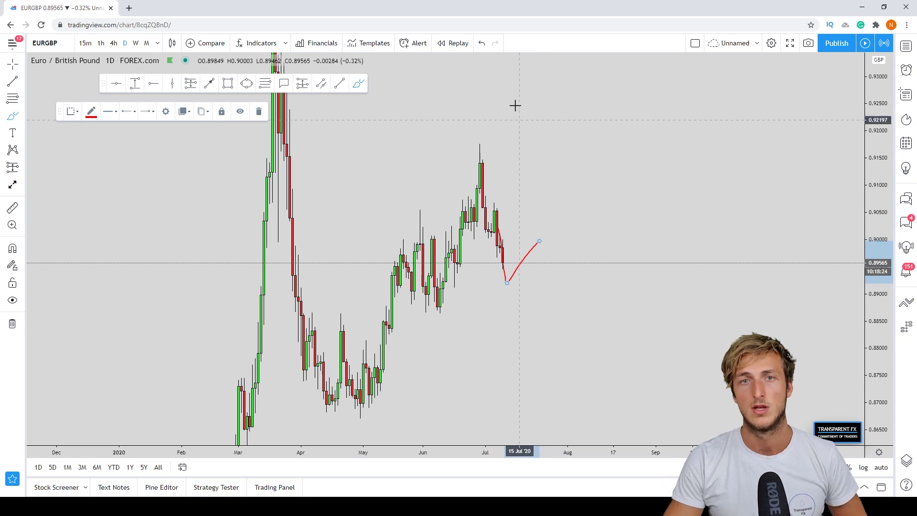
click(482, 43)
click(228, 83)
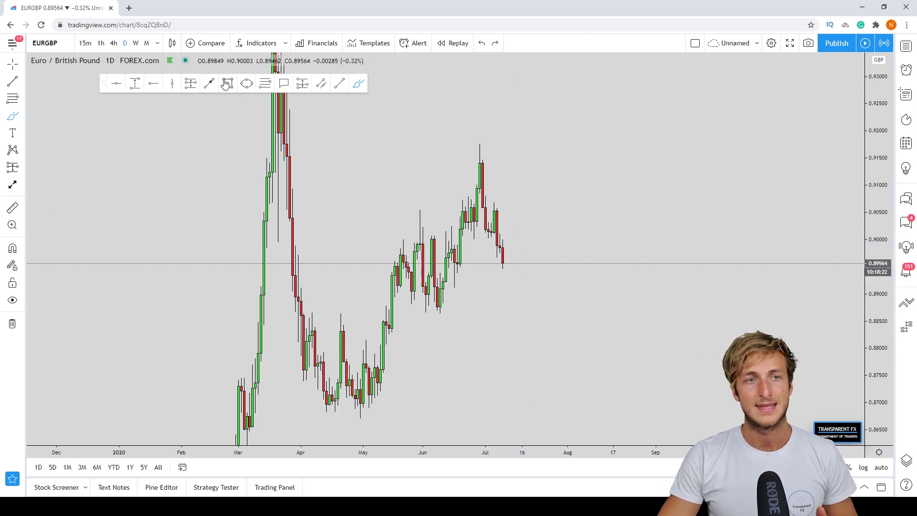
Step: Draw the blue supply rectangle near 0.900 from 18 May to 09 Aug, removing the trial red brush marks
click(394, 240)
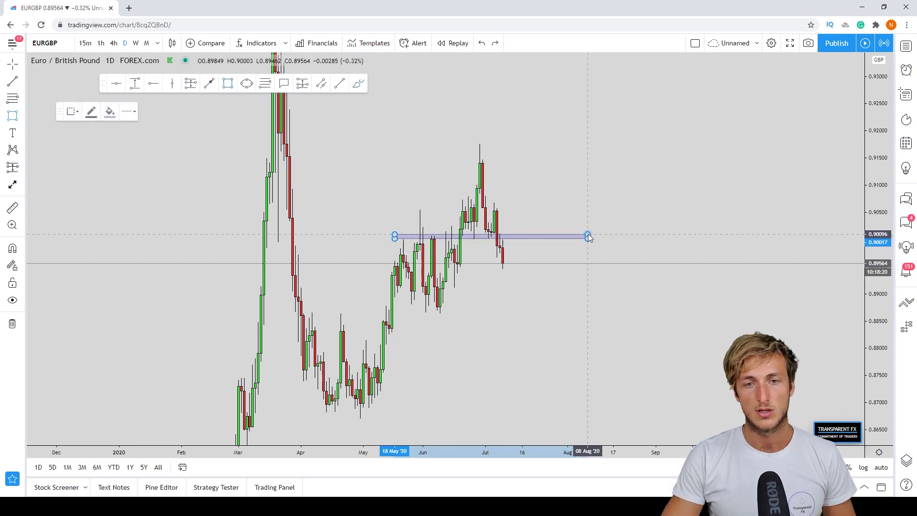
click(590, 232)
click(365, 86)
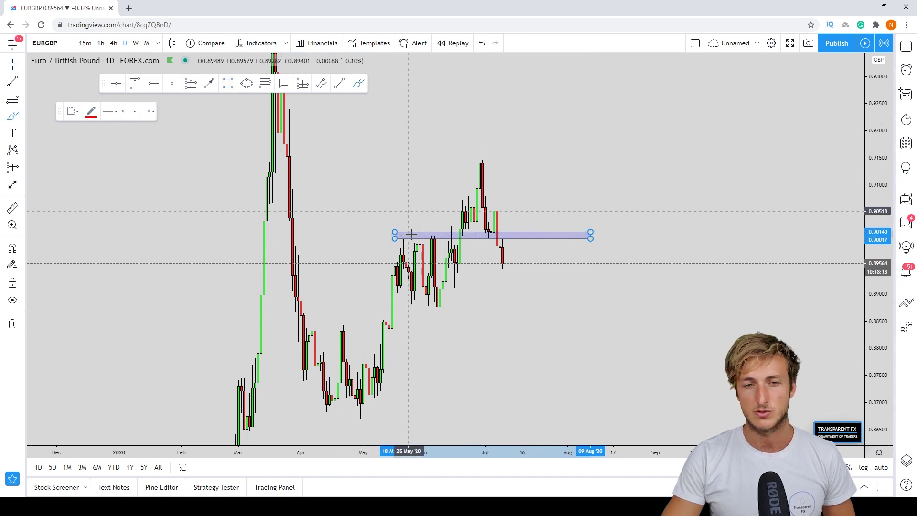
drag(406, 235, 524, 233)
drag(505, 264, 516, 233)
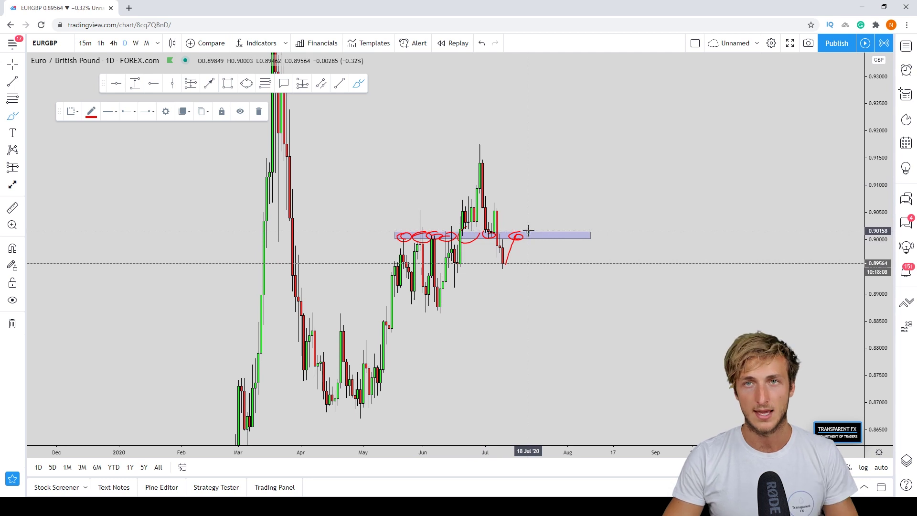
click(482, 43)
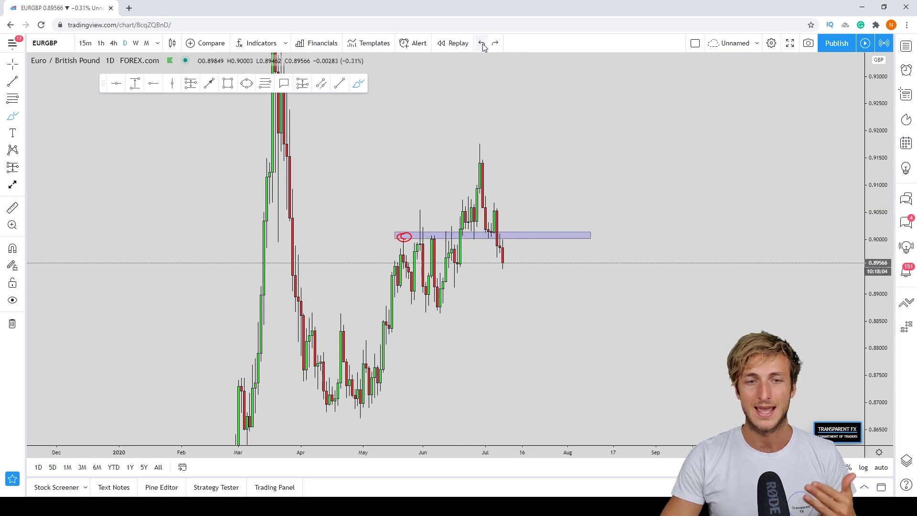
click(500, 234)
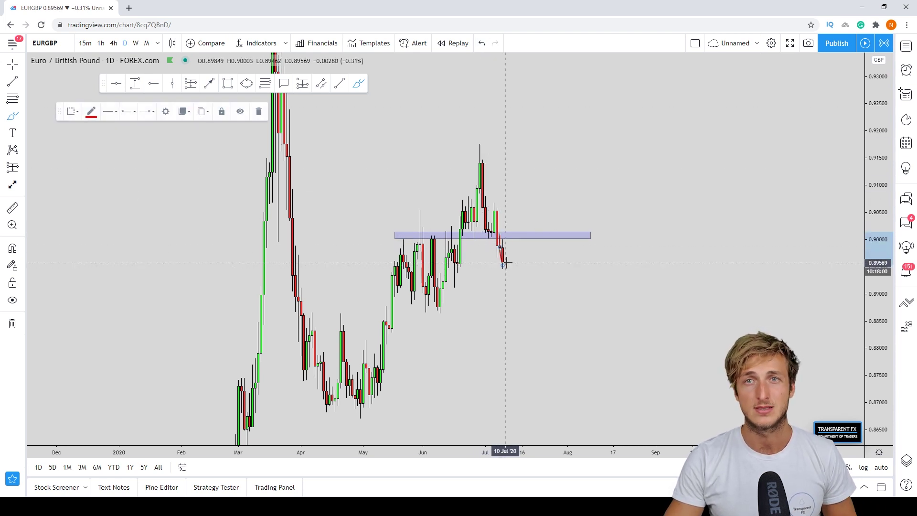
drag(508, 250, 519, 232)
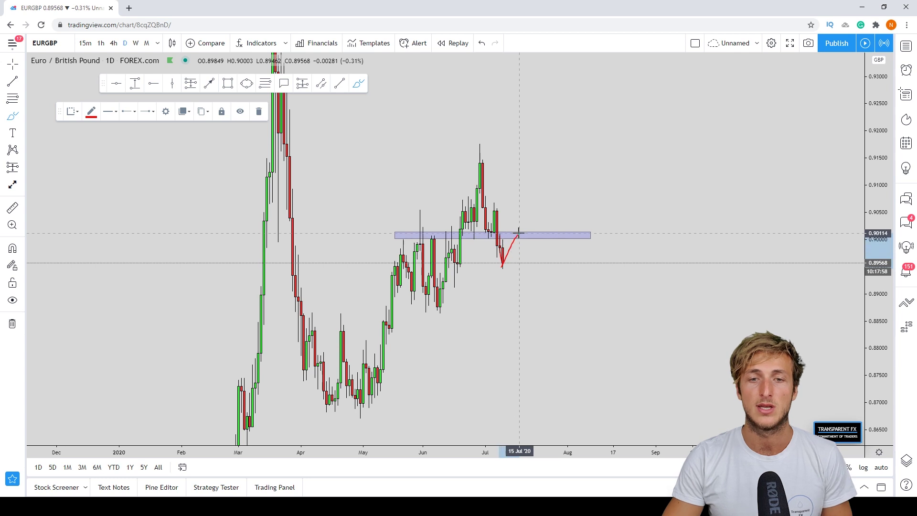
click(482, 43)
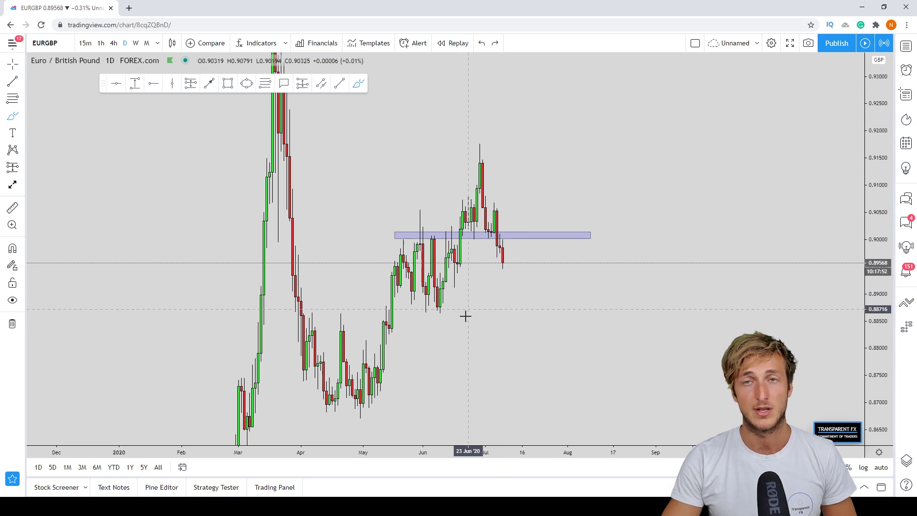
Step: Zoom out, compress the price scale and pan to bring August and September into view
click(418, 422)
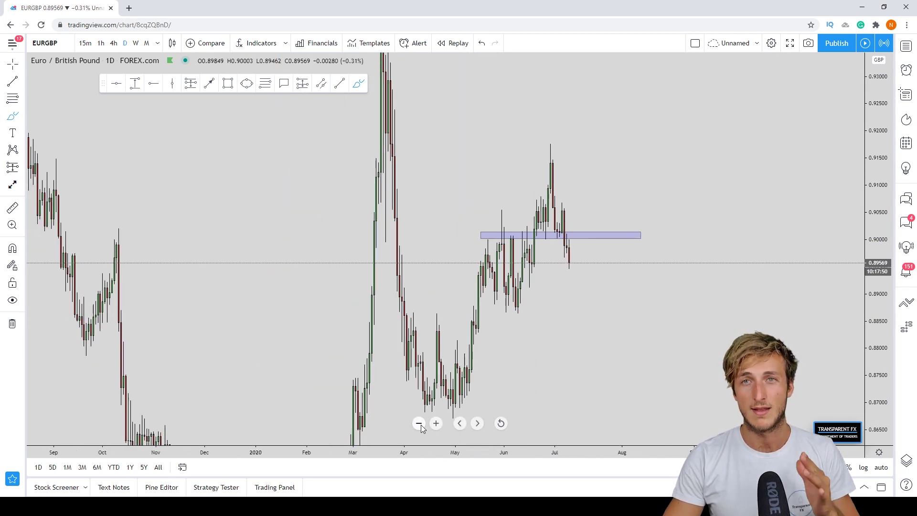
drag(872, 161, 852, 241)
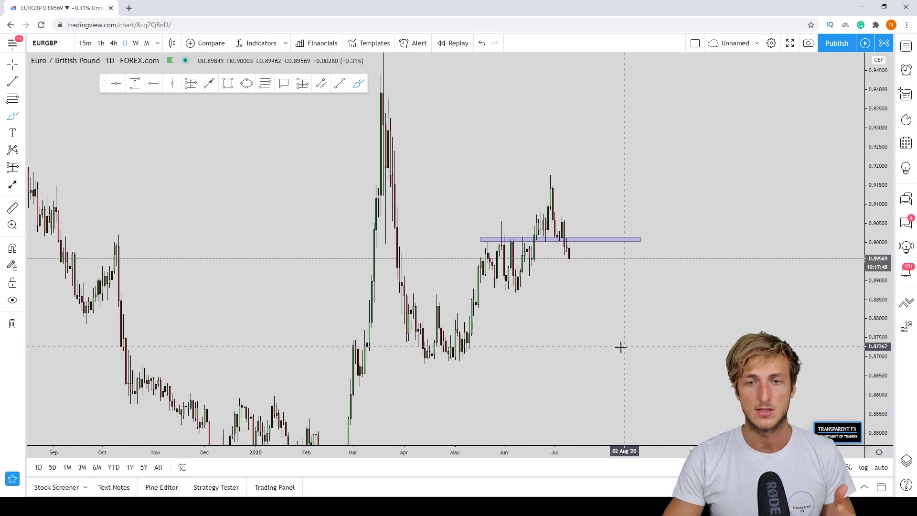
drag(581, 303, 544, 299)
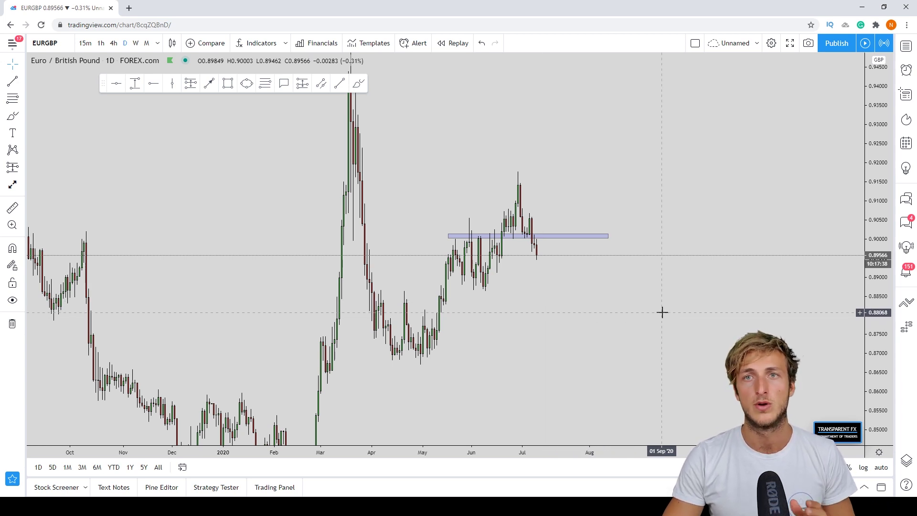
Step: Open the Commitment of Traders positioning table and switch it to Euro FX
click(831, 430)
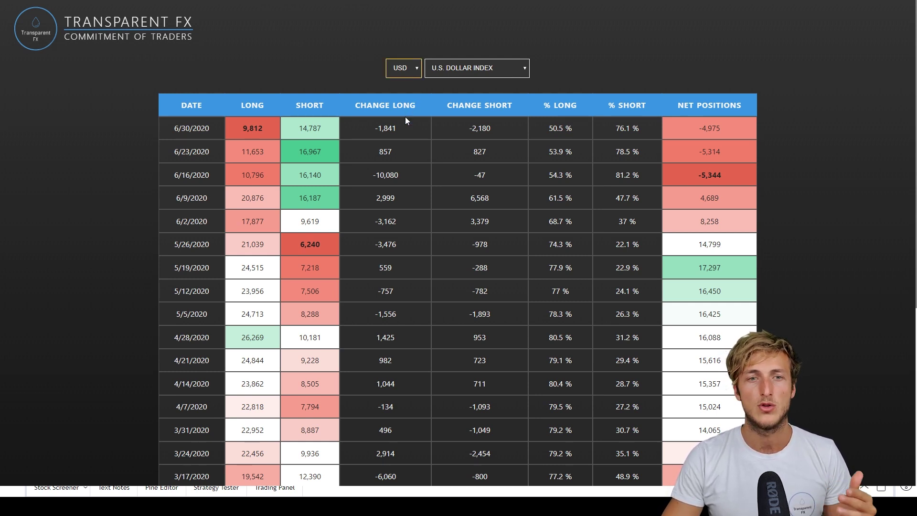
click(402, 68)
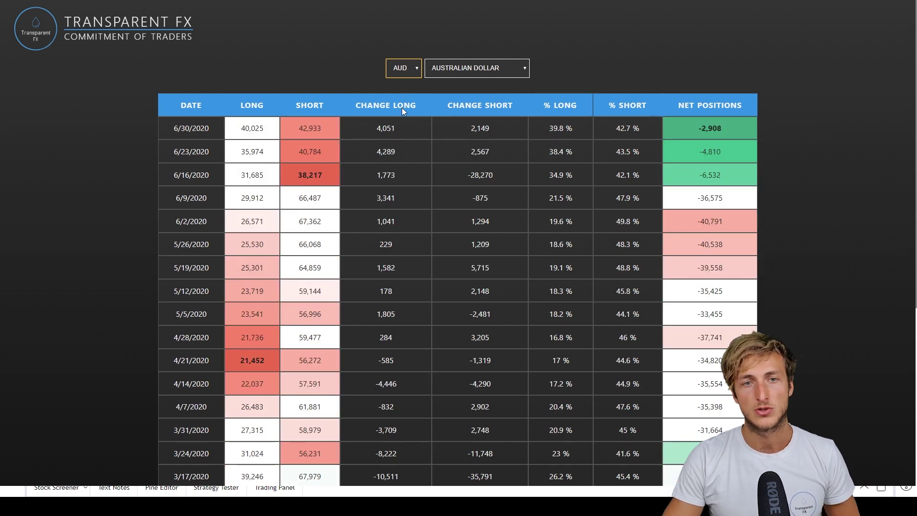
key(Down)
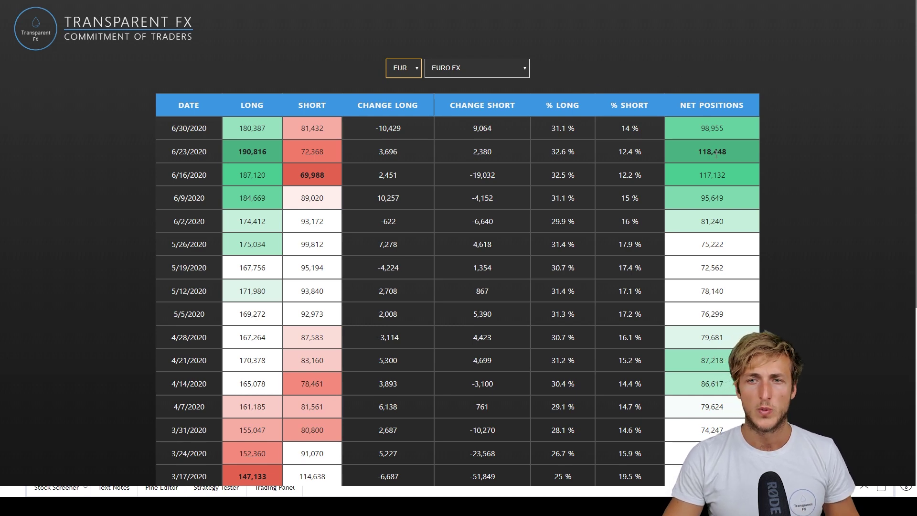
Step: Review Euro FX rows, highlighting the 6/23 net 118,448 and the 2/25 long and 271,608 short positions
scroll(713, 182, down, 2)
scroll(712, 348, down, 2)
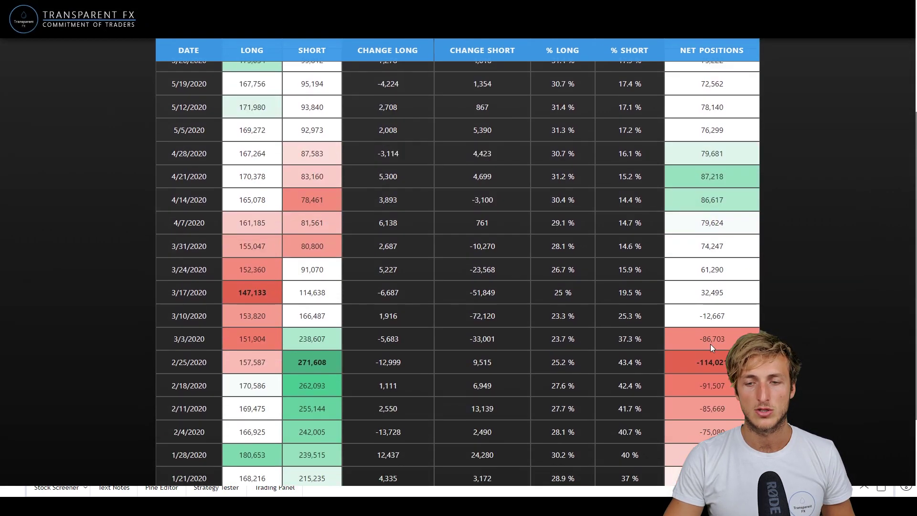
drag(690, 357, 728, 356)
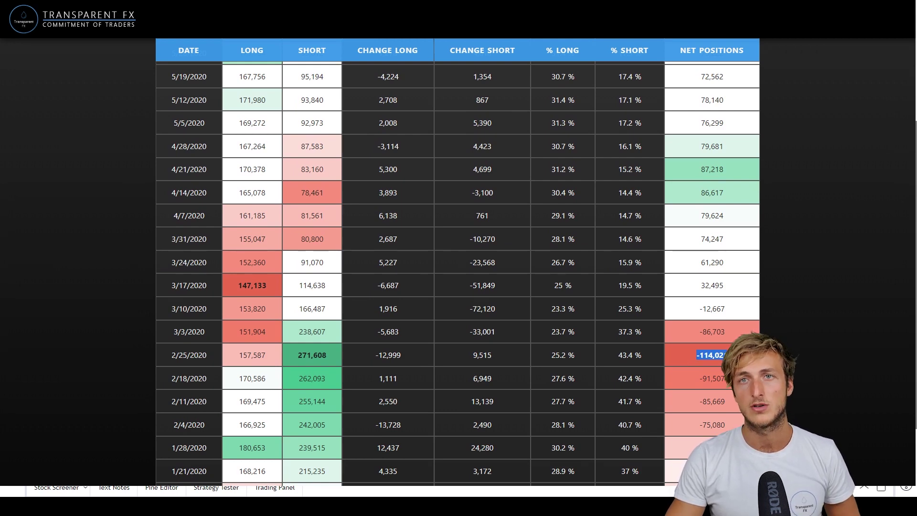
scroll(724, 215, up, 5)
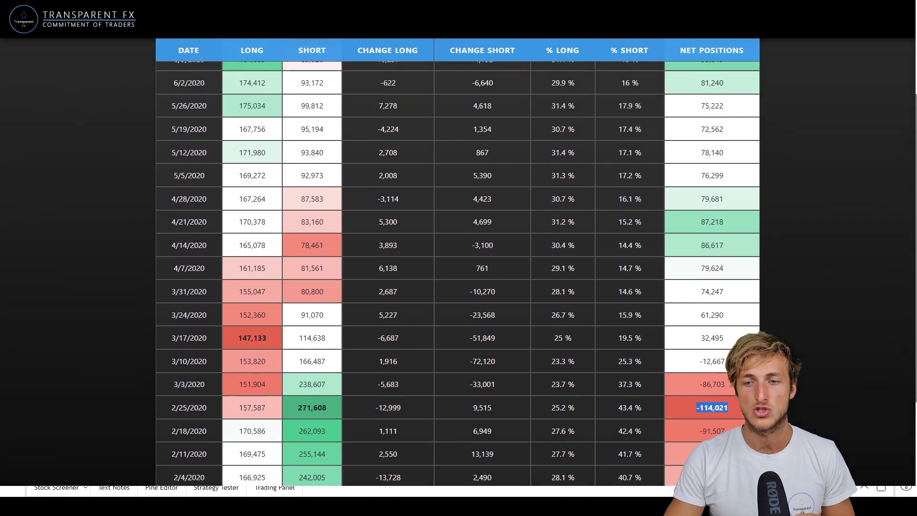
drag(697, 152, 730, 151)
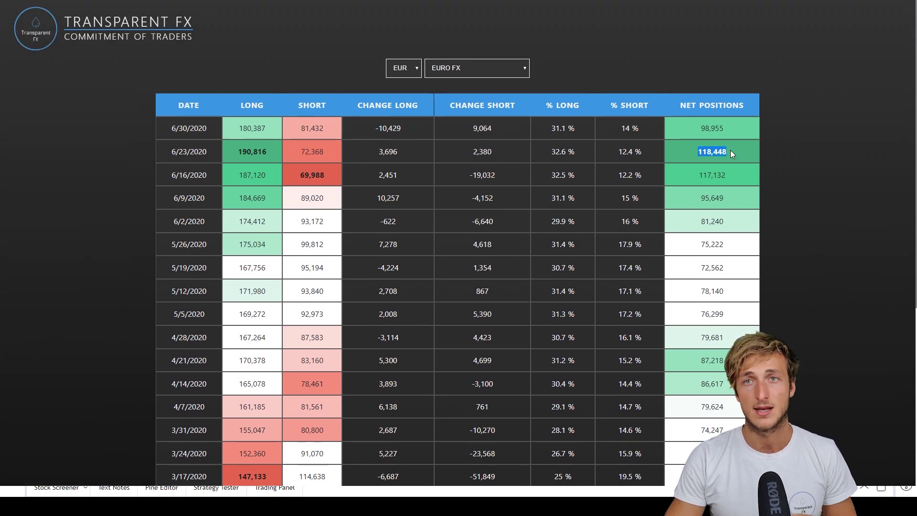
scroll(730, 150, down, 5)
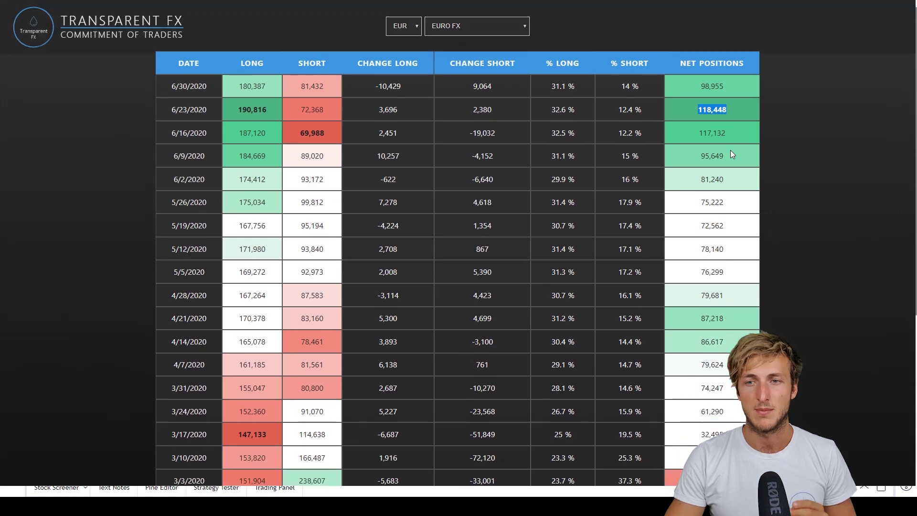
drag(696, 307, 734, 304)
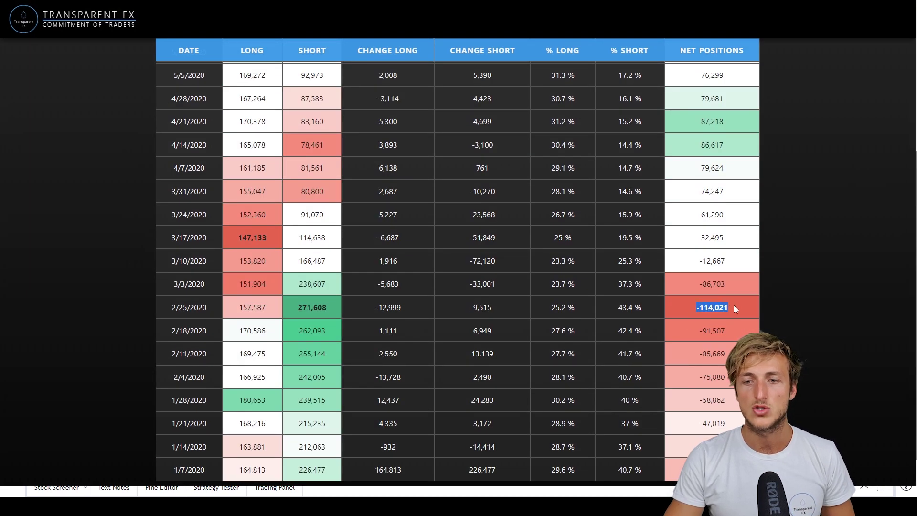
drag(292, 306, 332, 307)
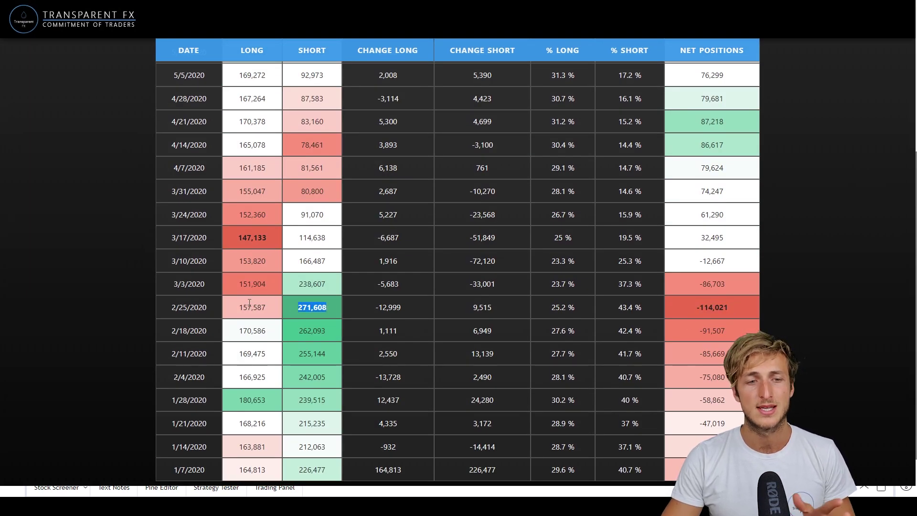
drag(237, 306, 331, 307)
drag(237, 308, 263, 308)
Step: Highlight the 6/23 long 190,816 and 6/30 changes (9,064 shorts, -10,429 longs), then switch to British pound
scroll(342, 317, up, 5)
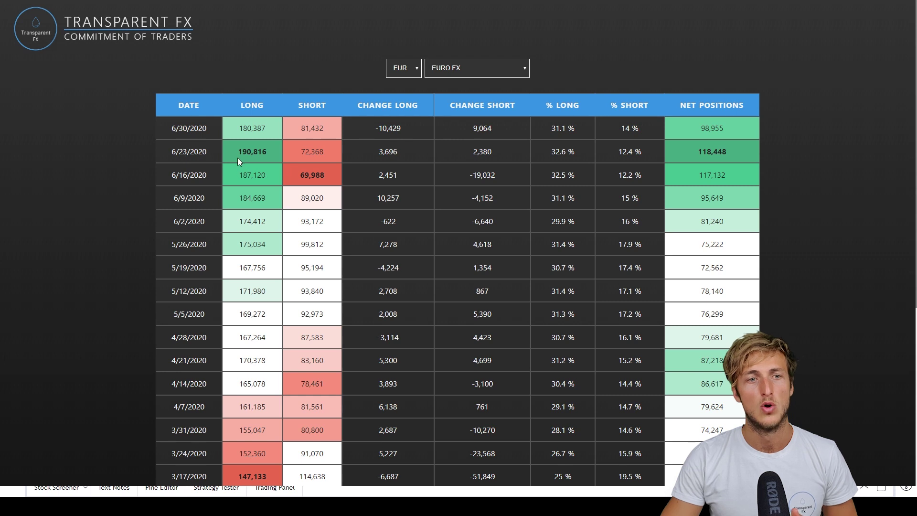
drag(237, 152, 324, 152)
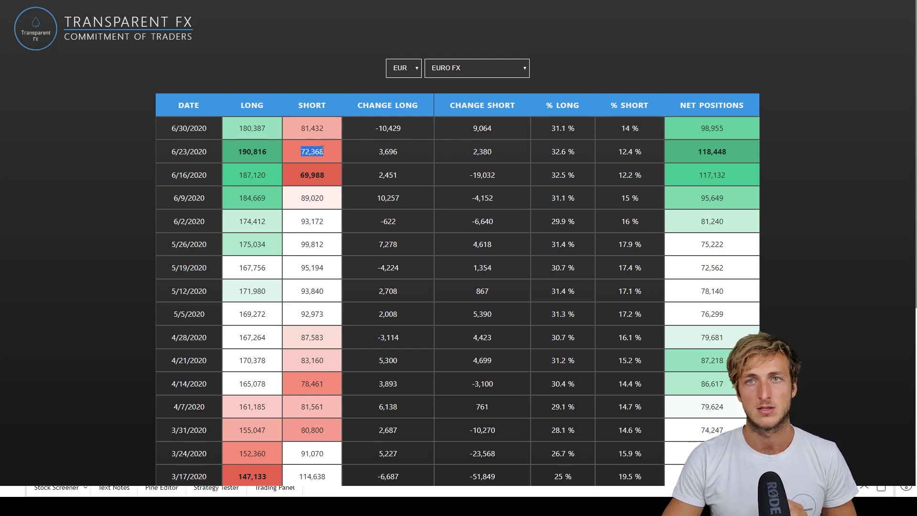
drag(473, 128, 496, 128)
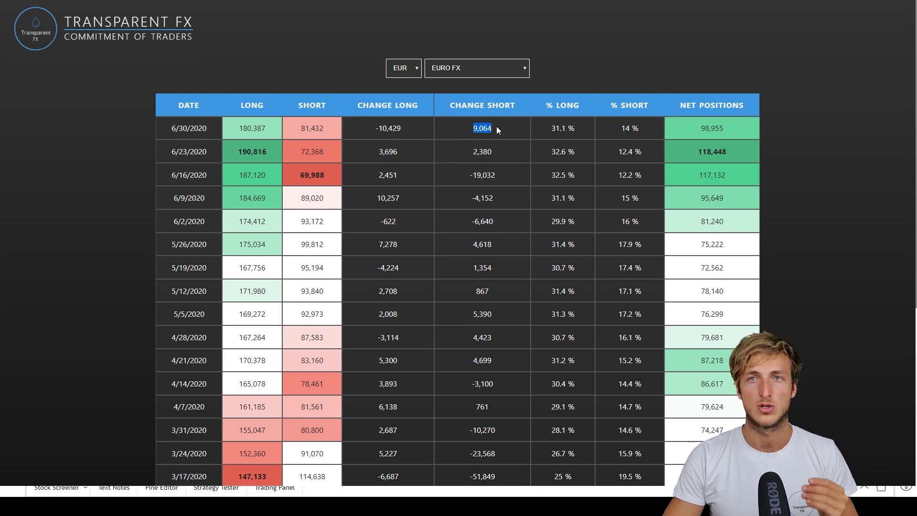
drag(377, 128, 402, 128)
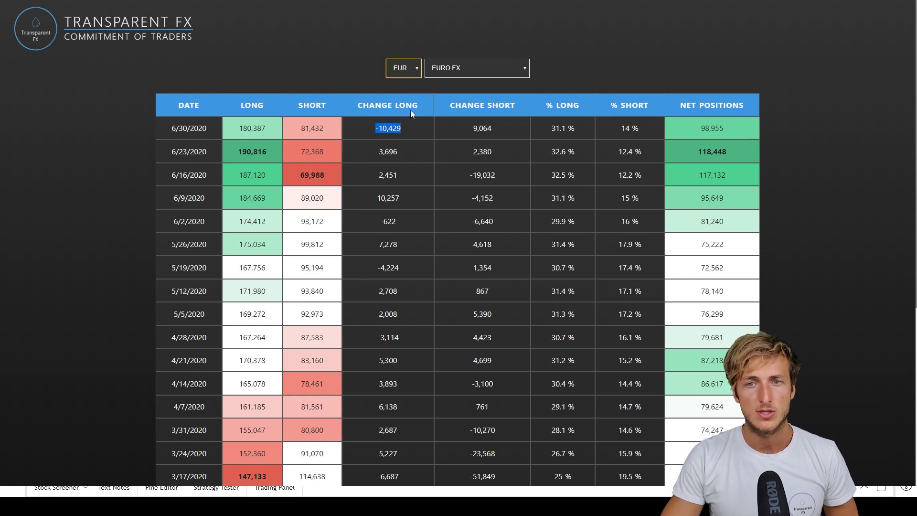
key(Down)
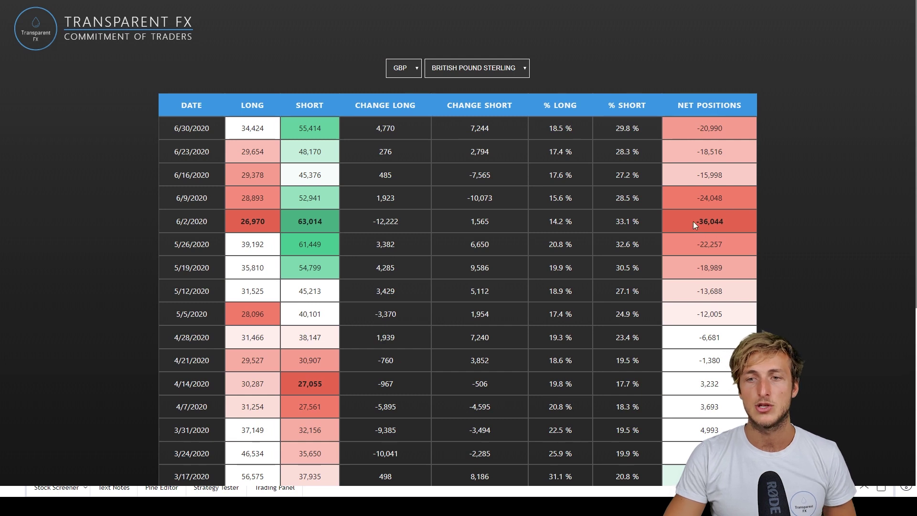
Step: Highlight British pound net positions -20,990 and -36,044, the 4,770 long change and -7,565 short change
double_click(703, 129)
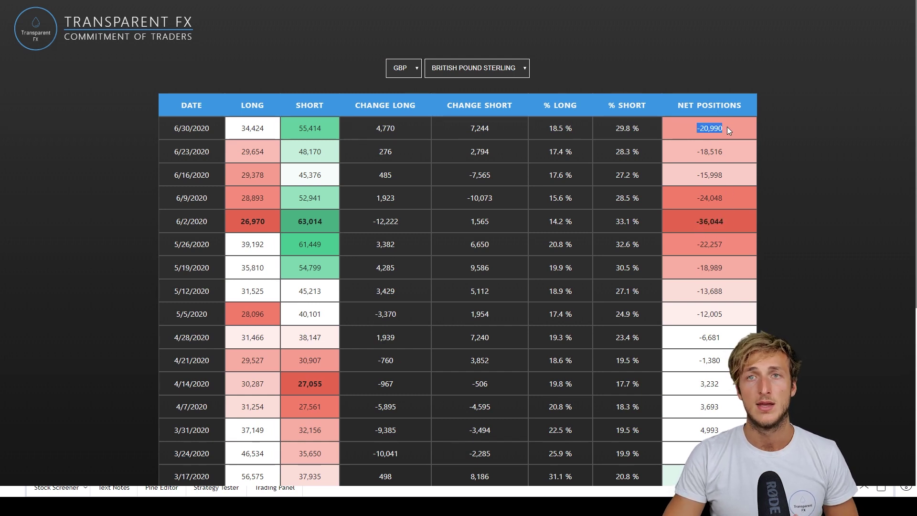
click(705, 223)
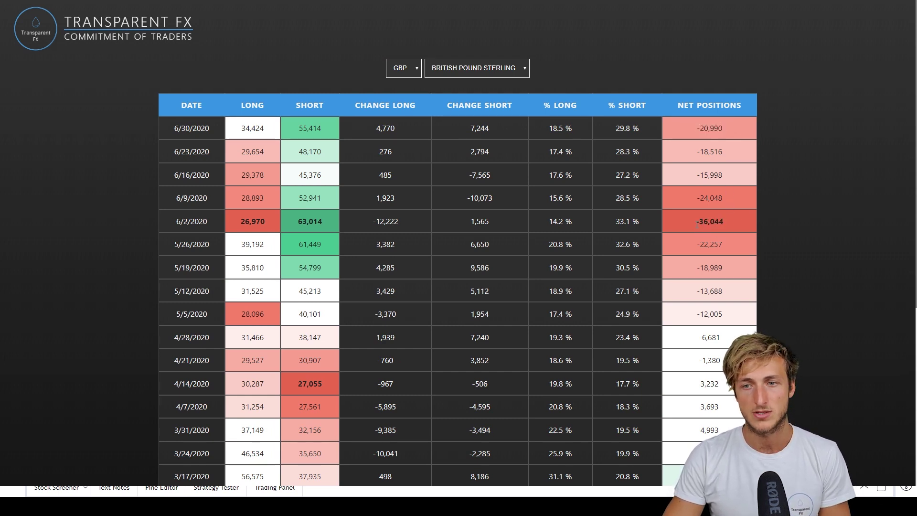
double_click(705, 222)
click(694, 129)
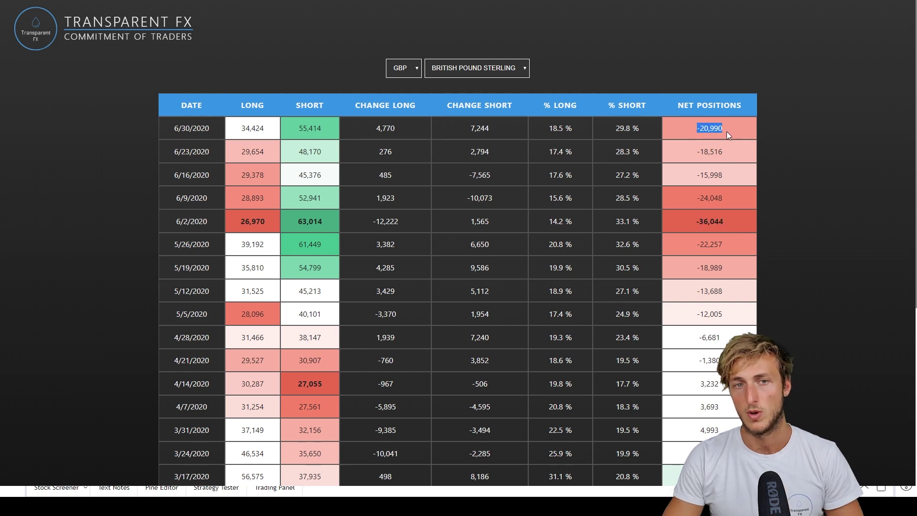
drag(372, 129, 406, 126)
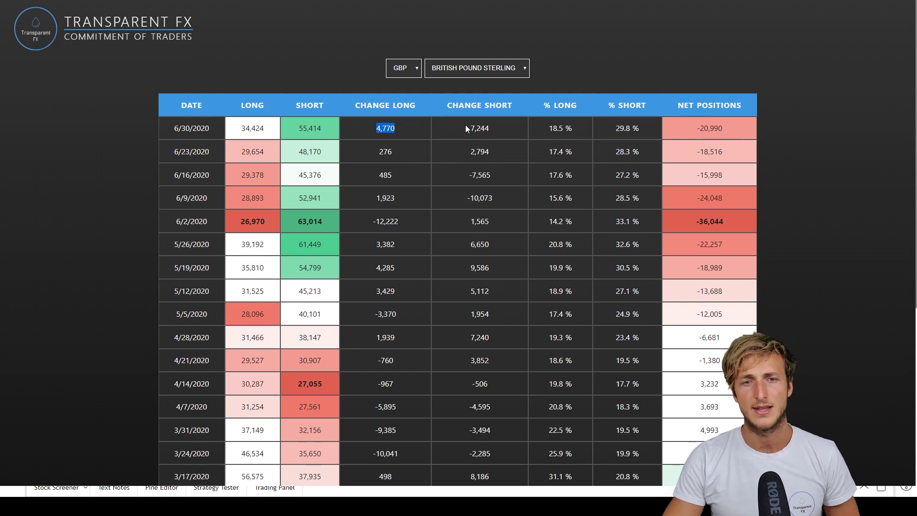
drag(464, 176, 499, 173)
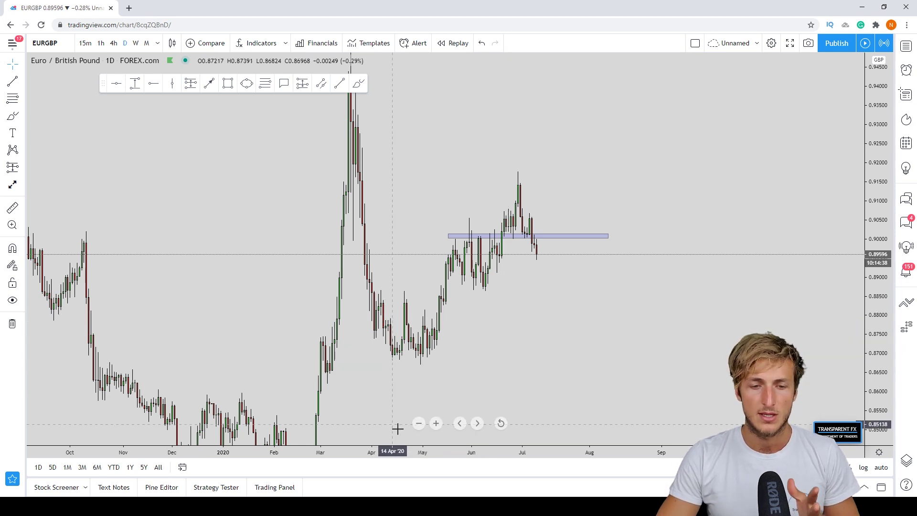
Step: Zoom the daily chart in on recent months and pan to centre the latest candles
click(436, 423)
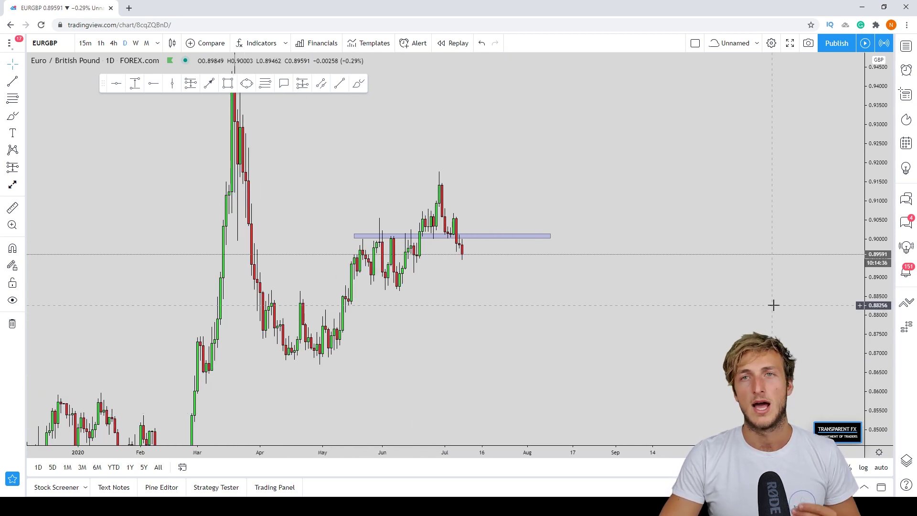
right_click(702, 322)
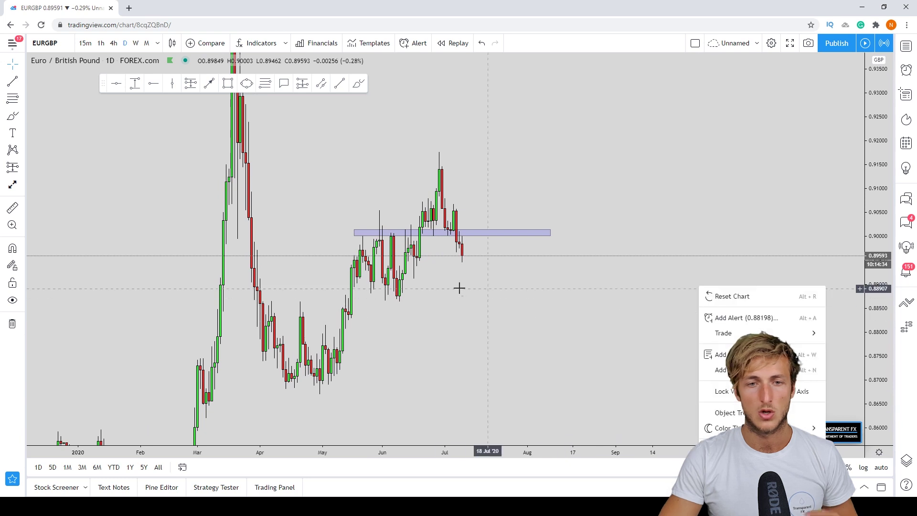
drag(459, 287, 495, 297)
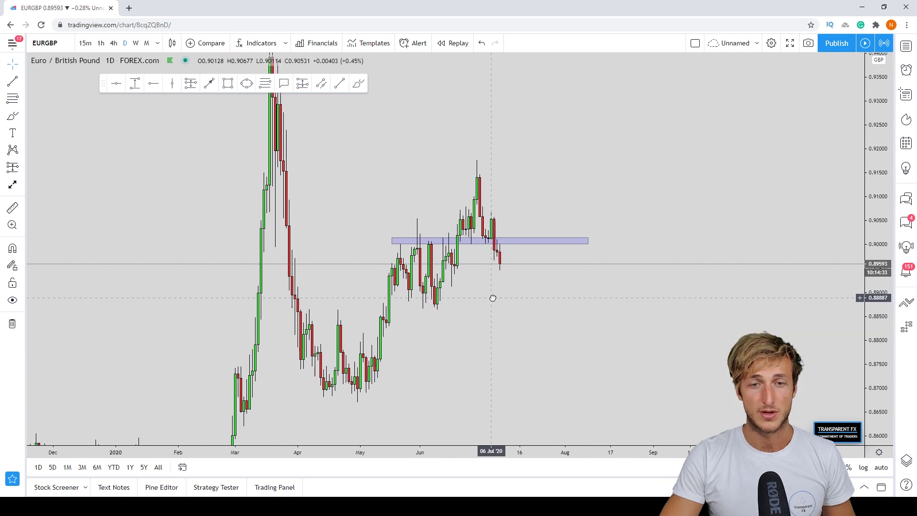
click(265, 83)
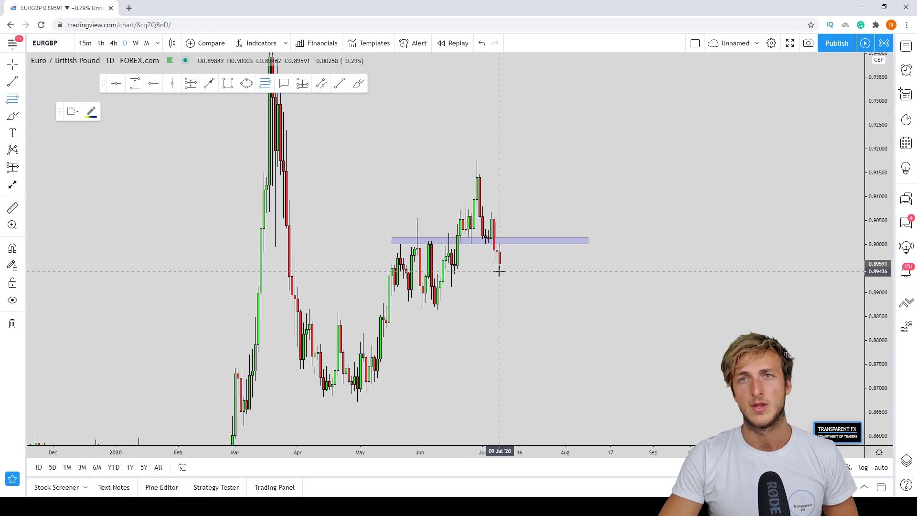
Step: Sketch red brush strokes up from the latest low and along the supply zone, then undo both
click(359, 84)
drag(501, 272, 516, 245)
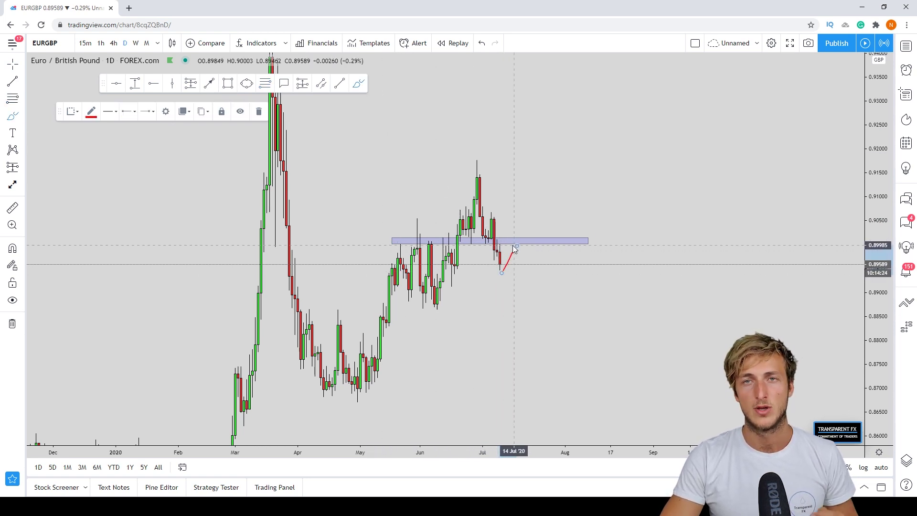
drag(402, 239, 539, 244)
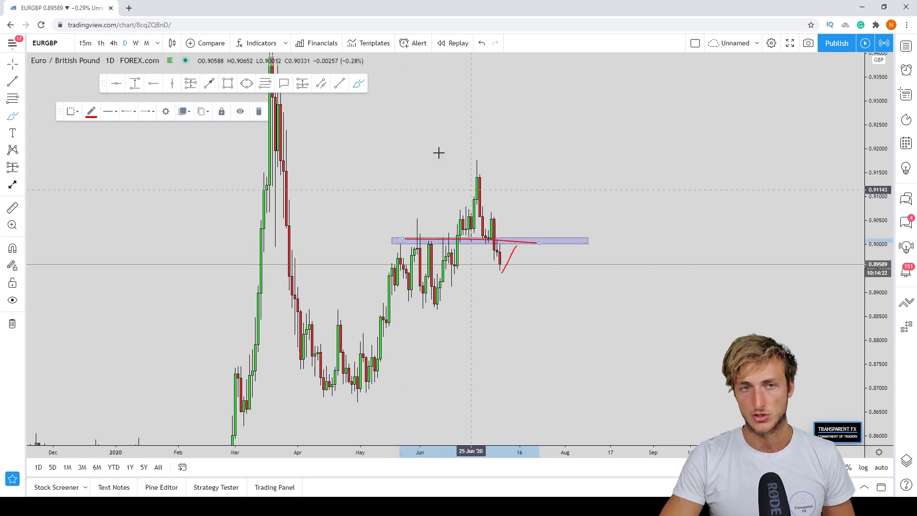
click(481, 43)
click(481, 43)
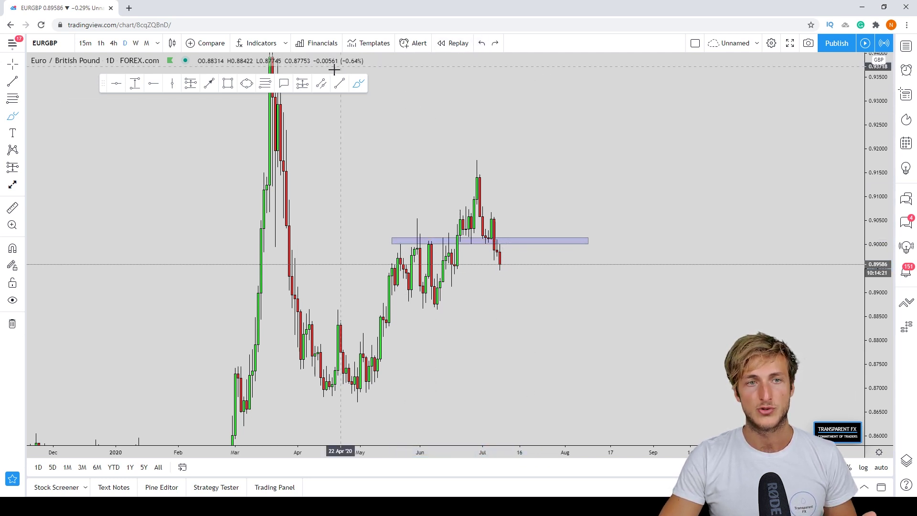
click(265, 83)
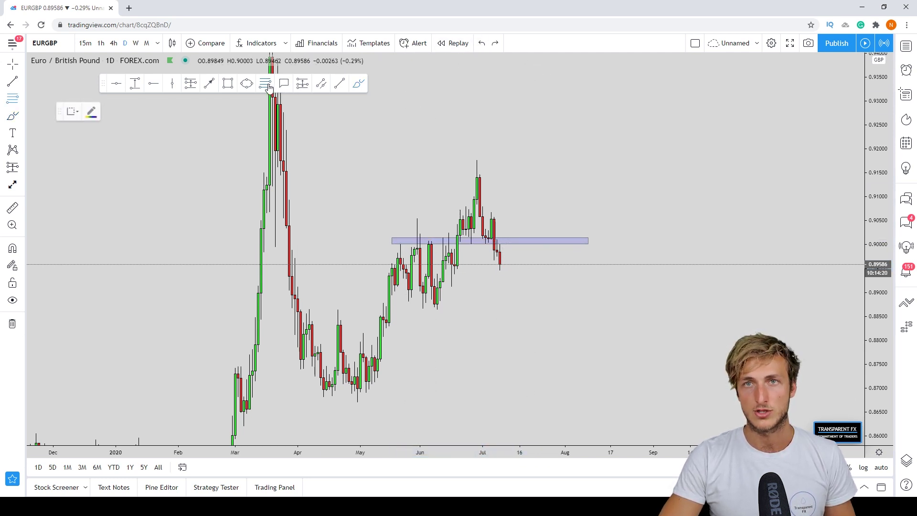
Step: Draw a Fibonacci retracement from the early-July high to the latest low using the AAA template
click(490, 212)
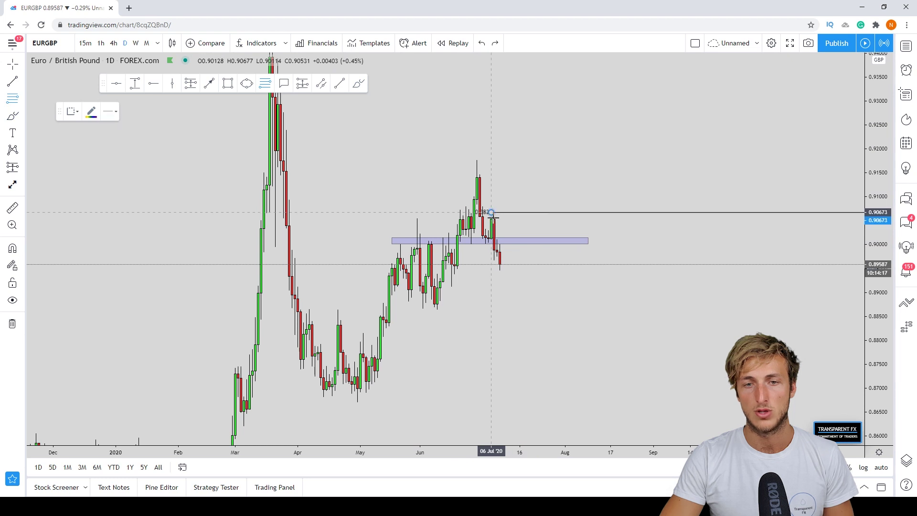
double_click(502, 270)
click(389, 382)
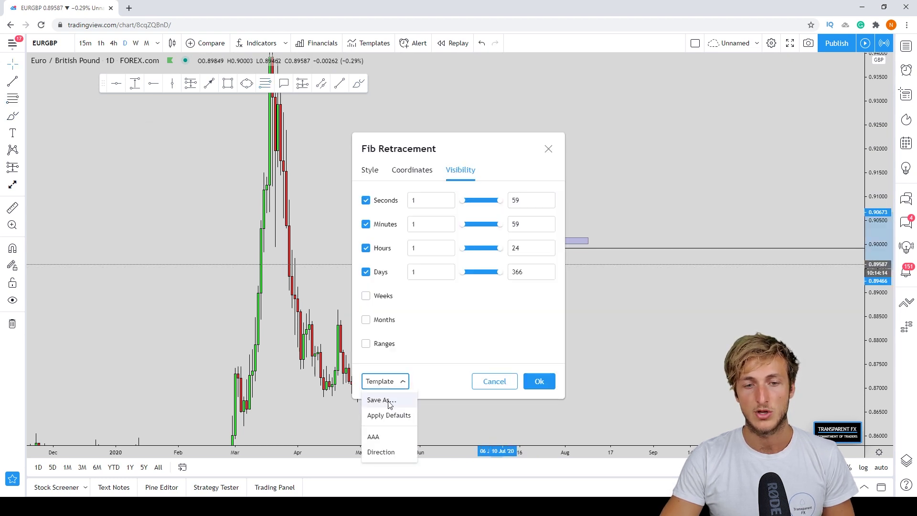
click(377, 437)
click(539, 381)
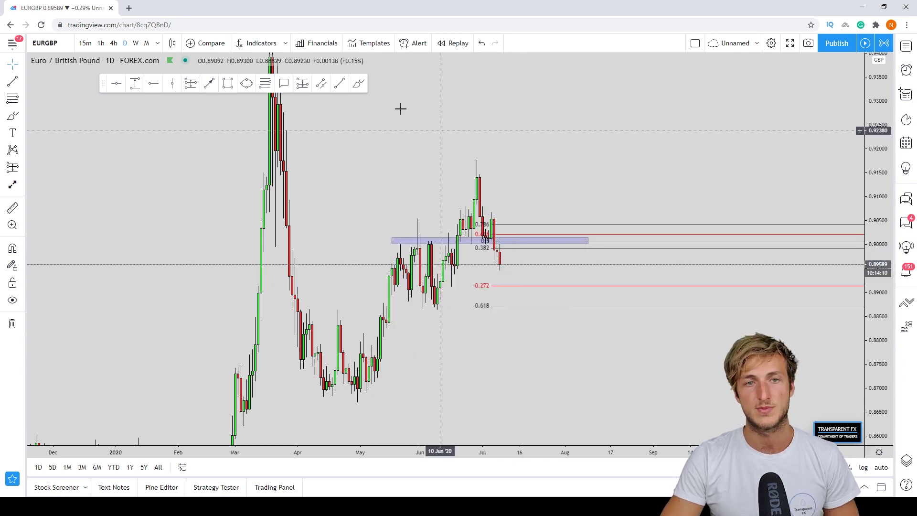
Step: Undo a trial red brush stroke and select the remaining Fibonacci retracement
click(358, 84)
drag(501, 270, 509, 259)
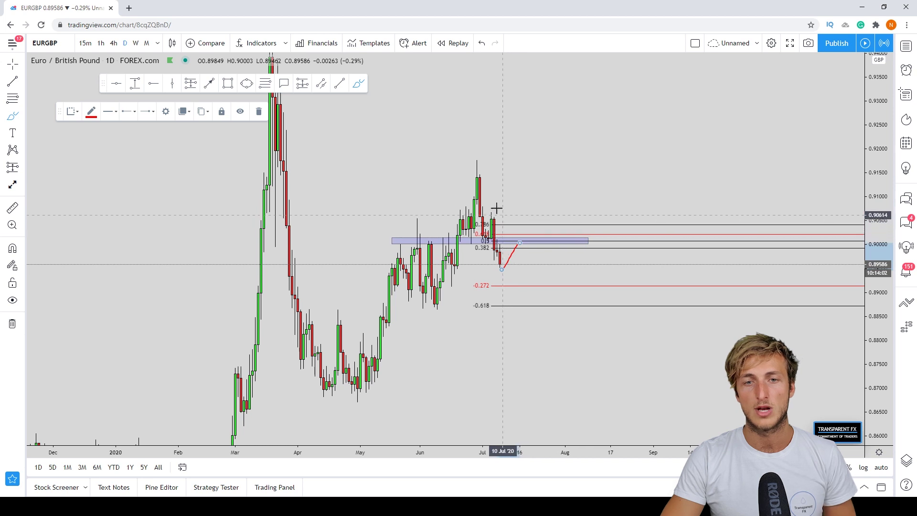
click(480, 46)
click(481, 46)
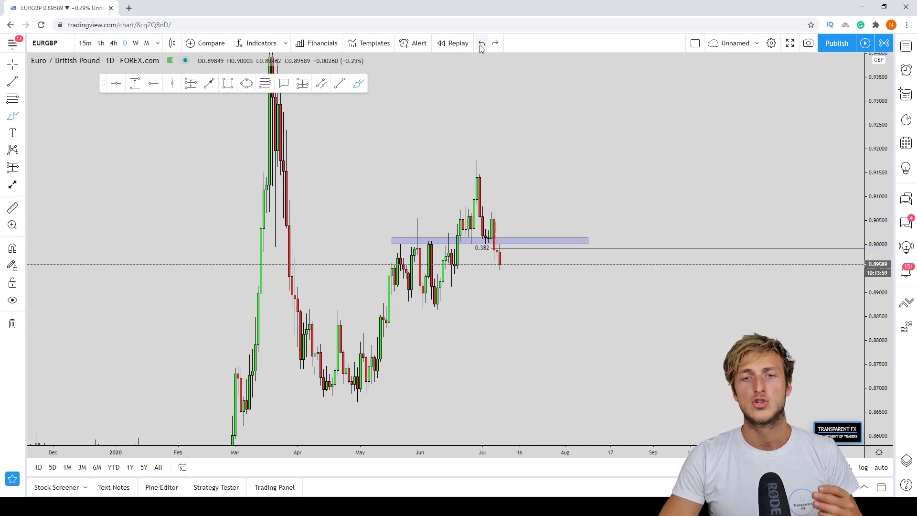
click(558, 249)
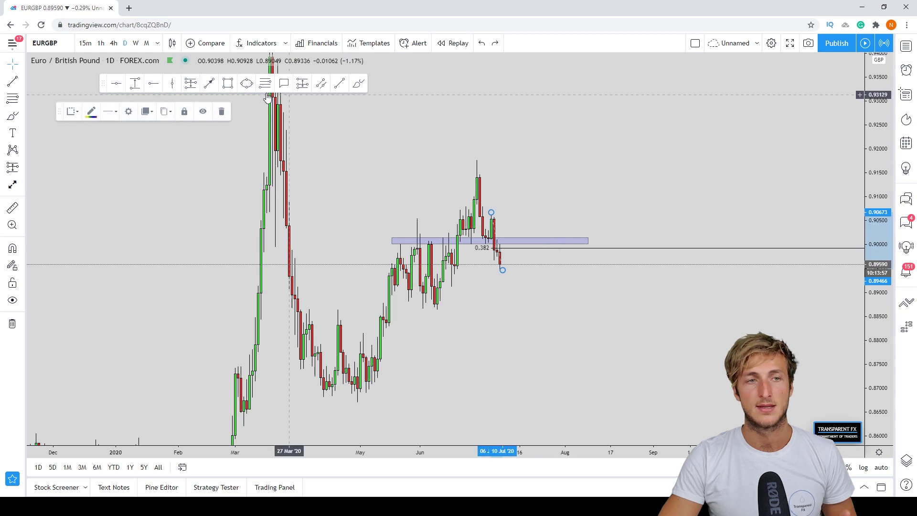
Step: Delete the Fibonacci retracement and draw a blue arrow from the latest candle up to the zone
click(221, 109)
click(212, 84)
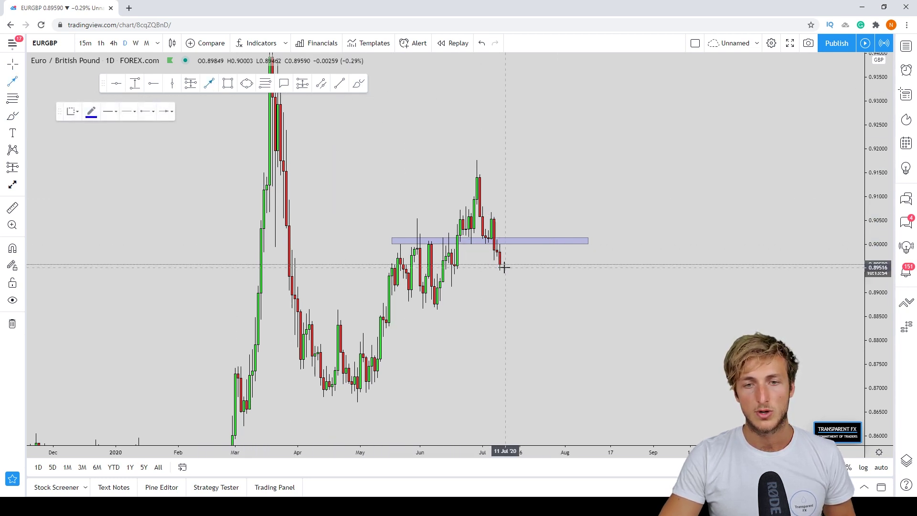
drag(503, 267, 519, 243)
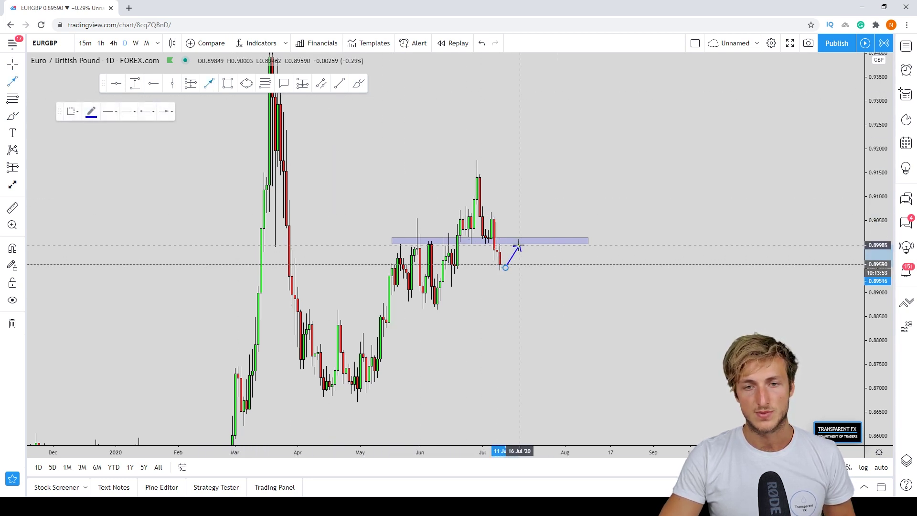
Step: On the 4-hour chart, delete the old blue supply box, then return to the daily timeframe
click(113, 43)
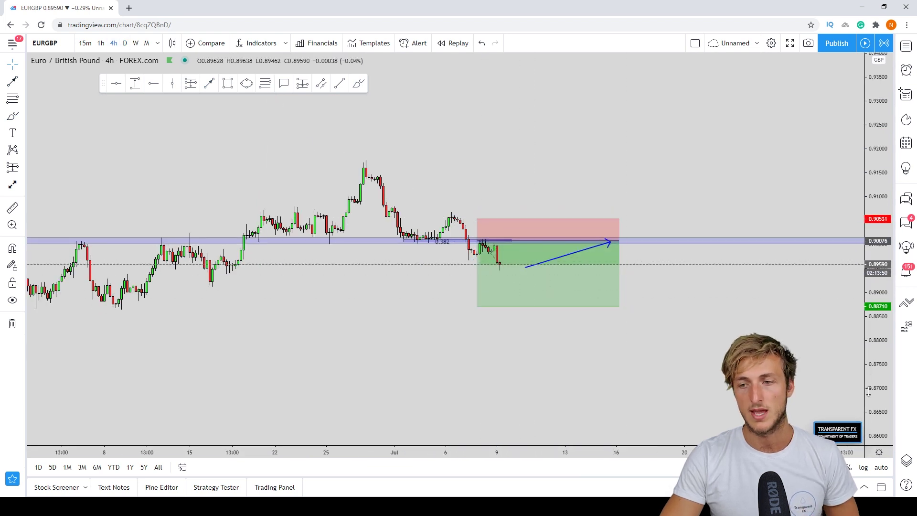
drag(868, 391, 783, 257)
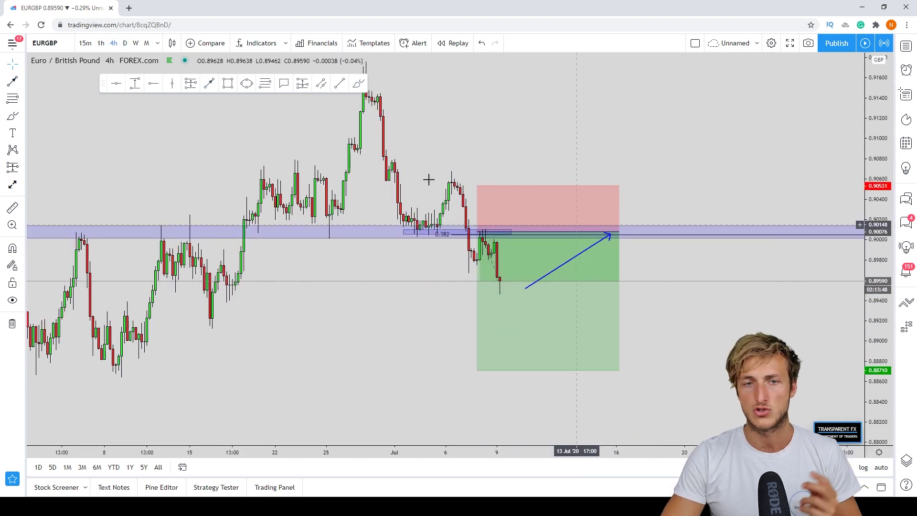
click(361, 231)
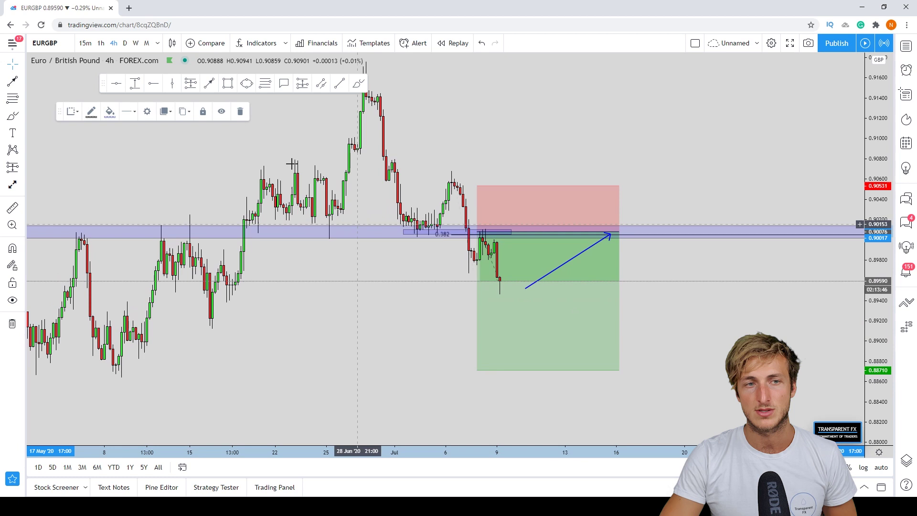
click(238, 111)
click(125, 44)
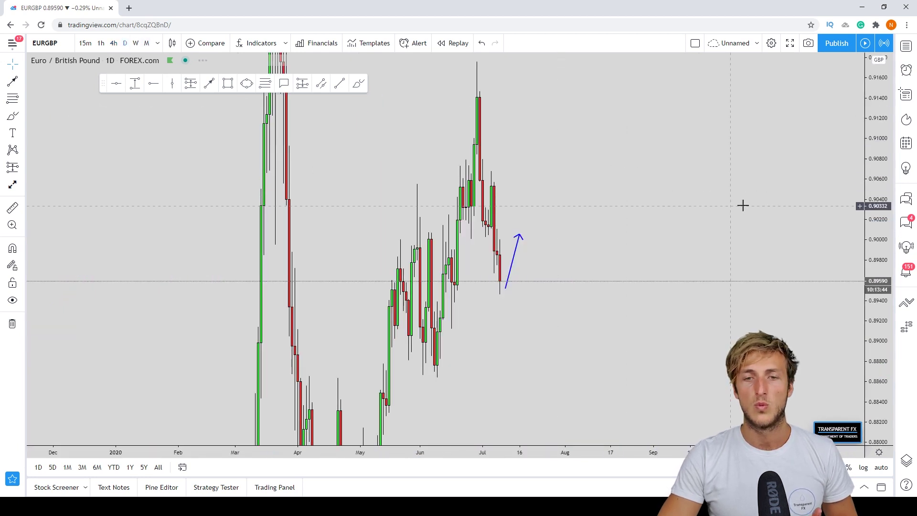
Step: Draw a new blue supply rectangle around 0.900 spanning late May to August
click(228, 83)
mouse_move(401, 245)
mouse_down()
mouse_move(579, 235)
mouse_move(591, 244)
mouse_up()
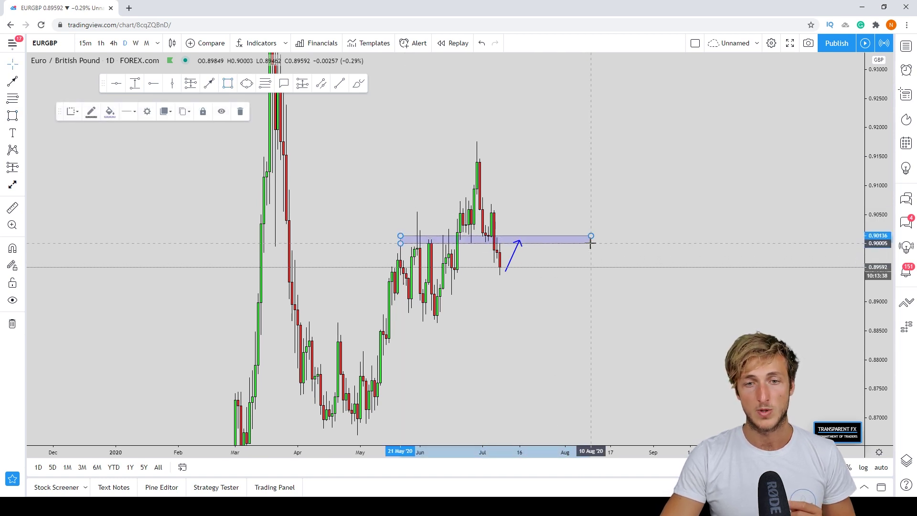
click(593, 273)
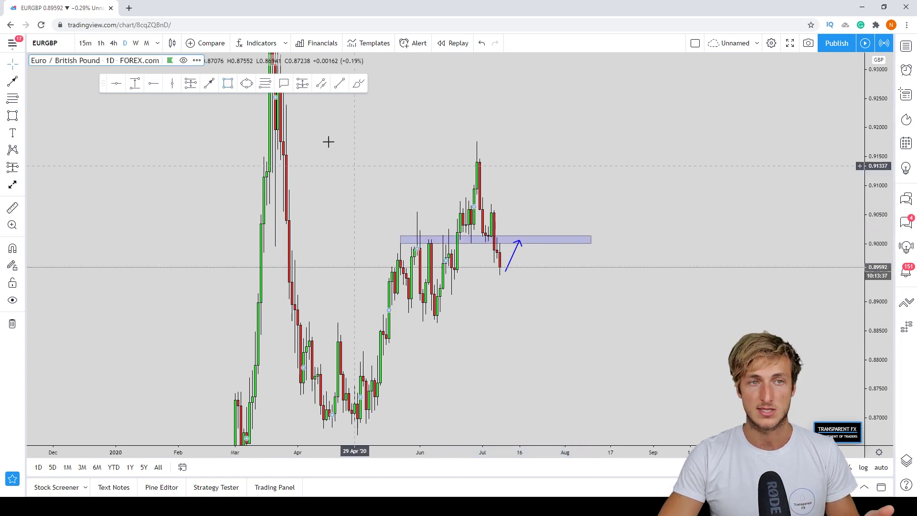
Step: Circle the point where the blue arrow meets the zone with a yellow ellipse
click(244, 84)
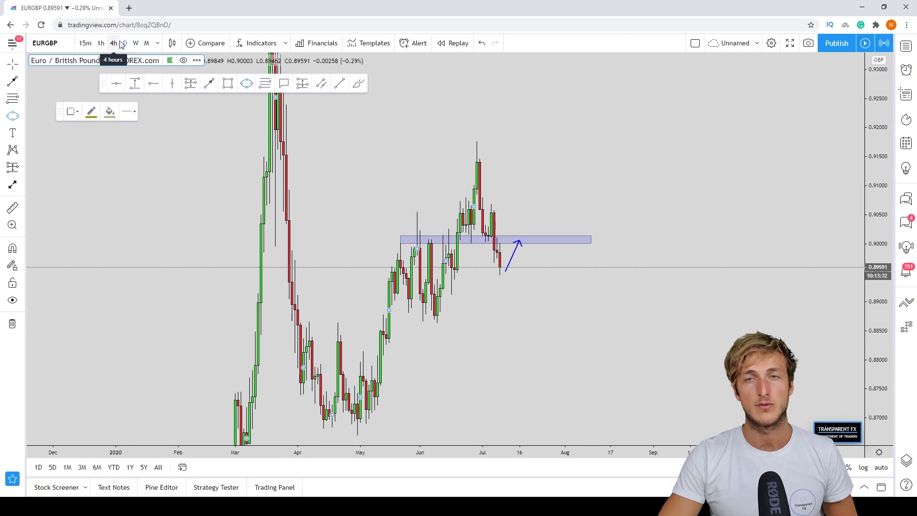
click(514, 231)
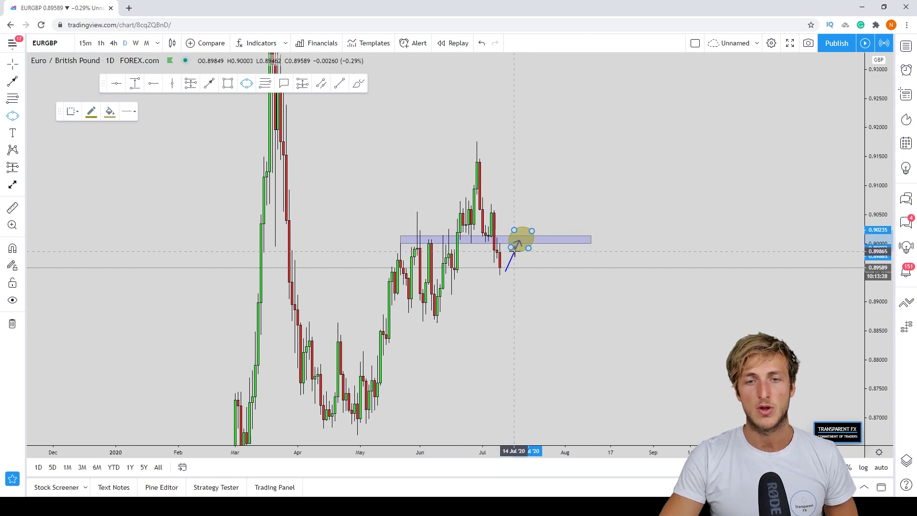
click(549, 269)
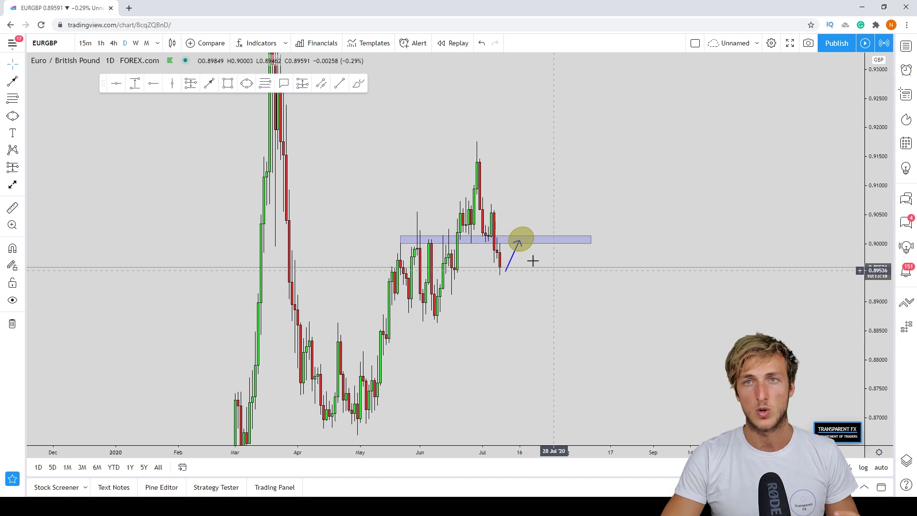
click(209, 84)
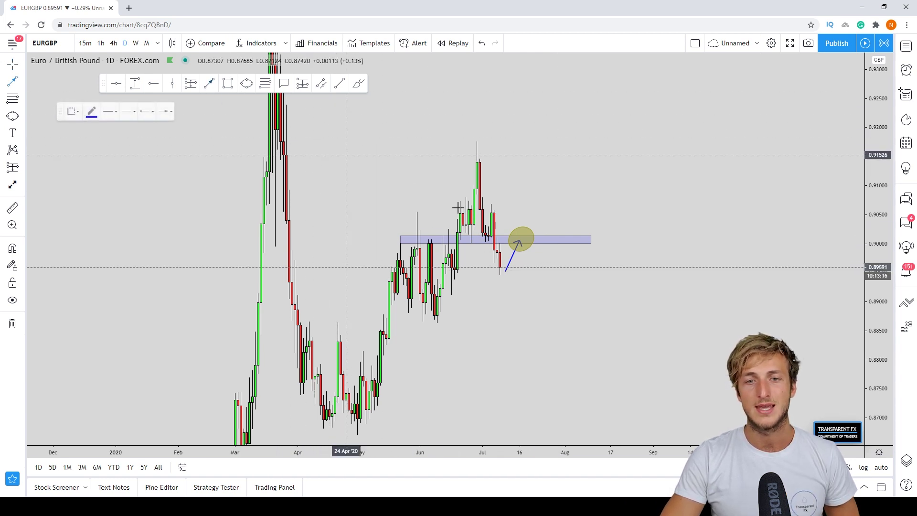
Step: Draw a bearish arrow from the circled retest toward 0.888 and a horizontal target ray at 0.88647
click(519, 240)
click(523, 240)
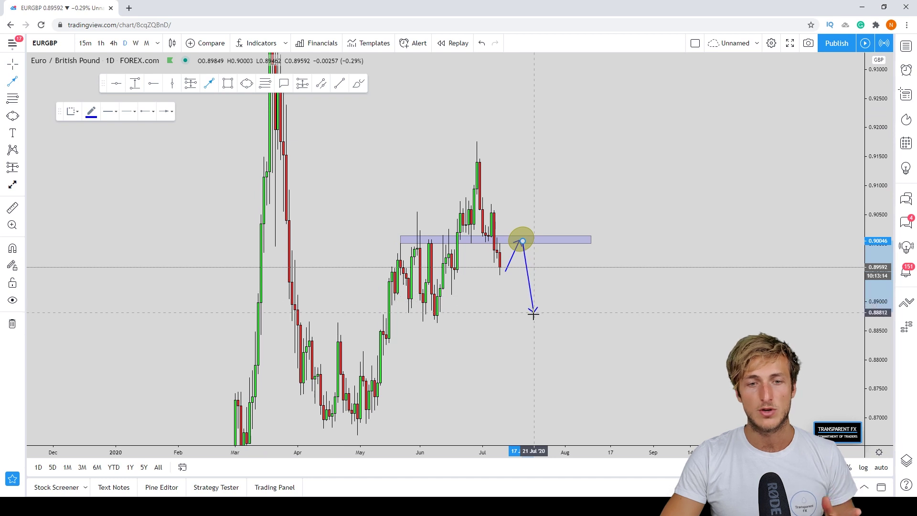
click(534, 316)
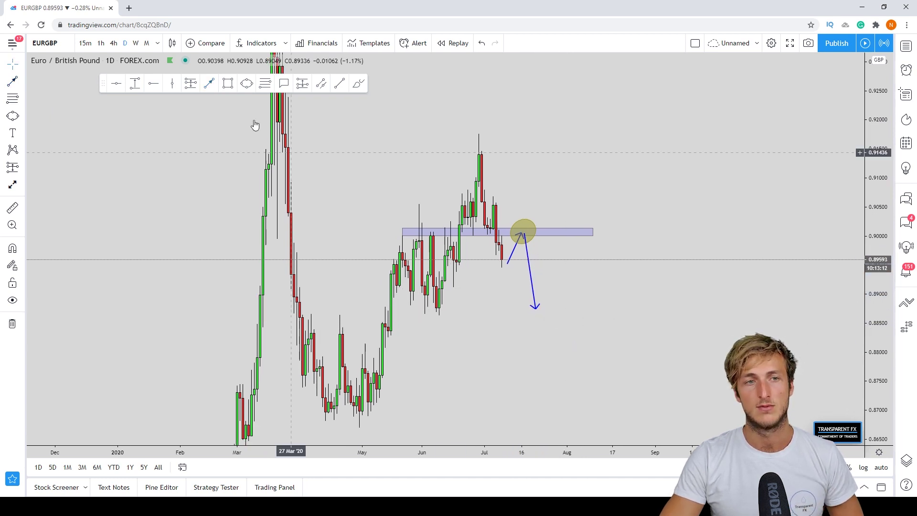
click(153, 86)
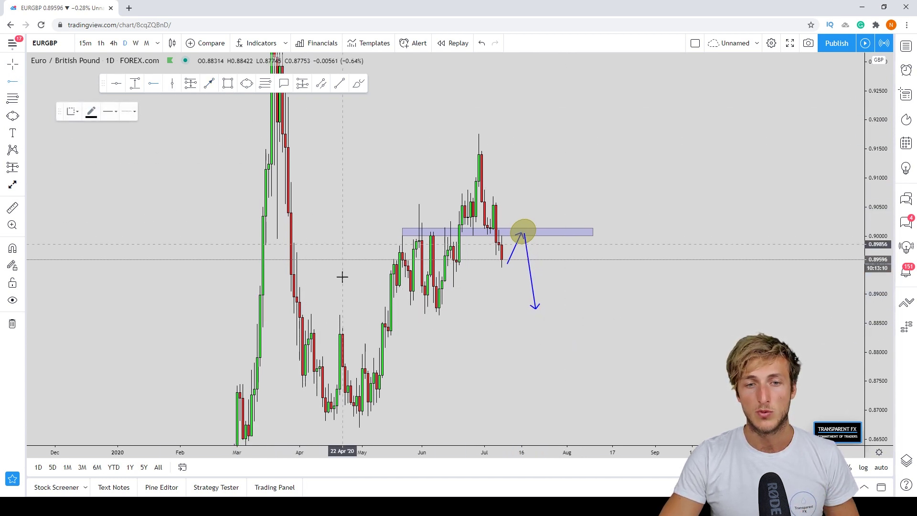
click(334, 314)
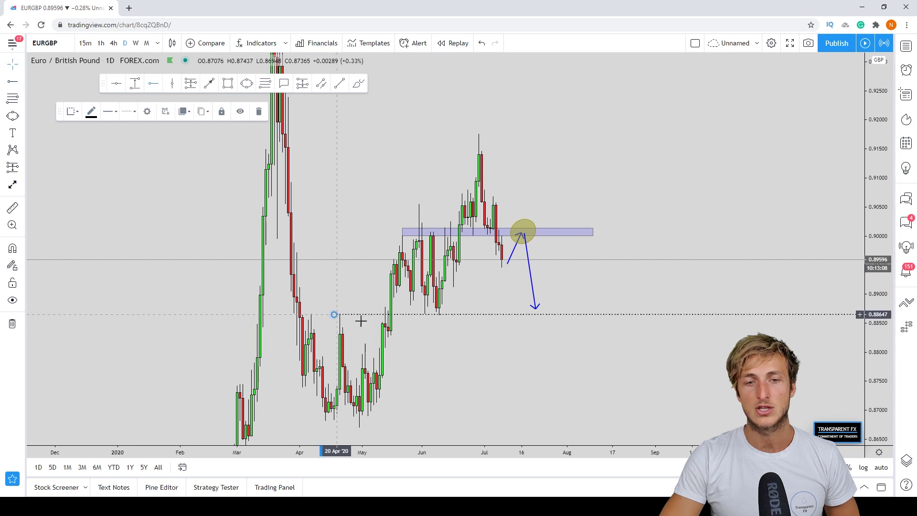
Step: Circle the early-June low in red, undoing the extra red brush strokes
click(358, 84)
drag(431, 310, 429, 312)
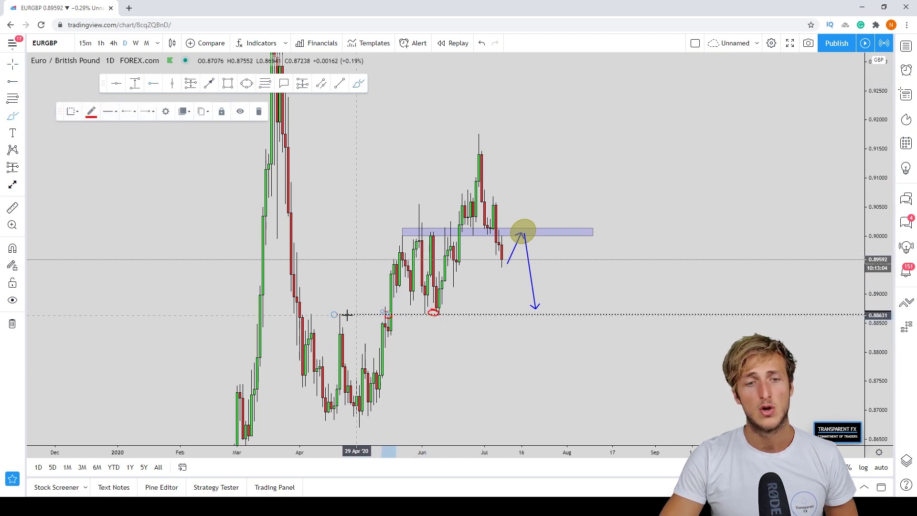
mouse_move(310, 311)
mouse_down()
mouse_move(549, 313)
mouse_move(523, 311)
mouse_move(537, 310)
mouse_up()
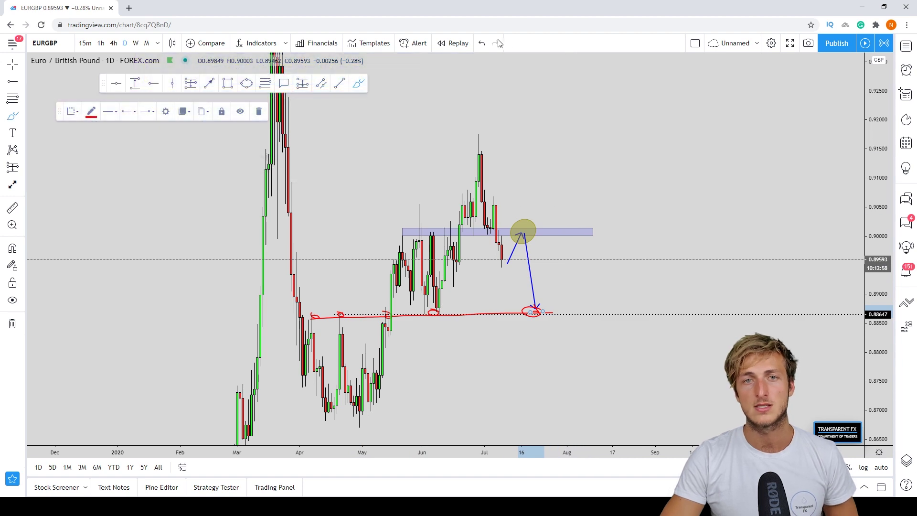
click(481, 43)
click(481, 43)
click(482, 43)
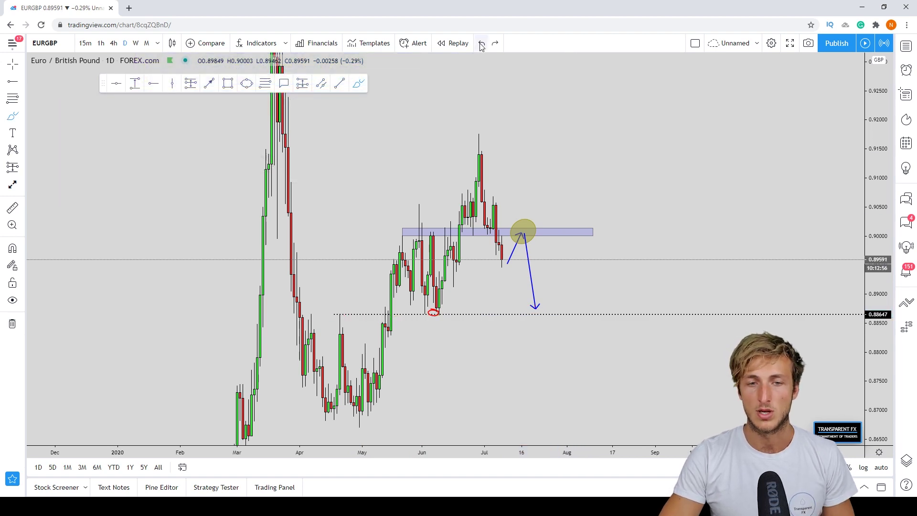